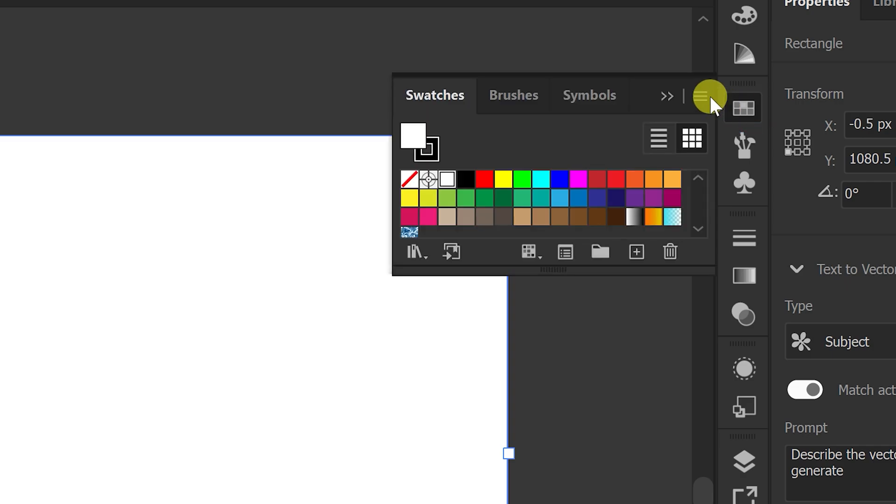
Step: Remove the stroke from the background rectangle and fill it with black
drag(642, 86, 586, 71)
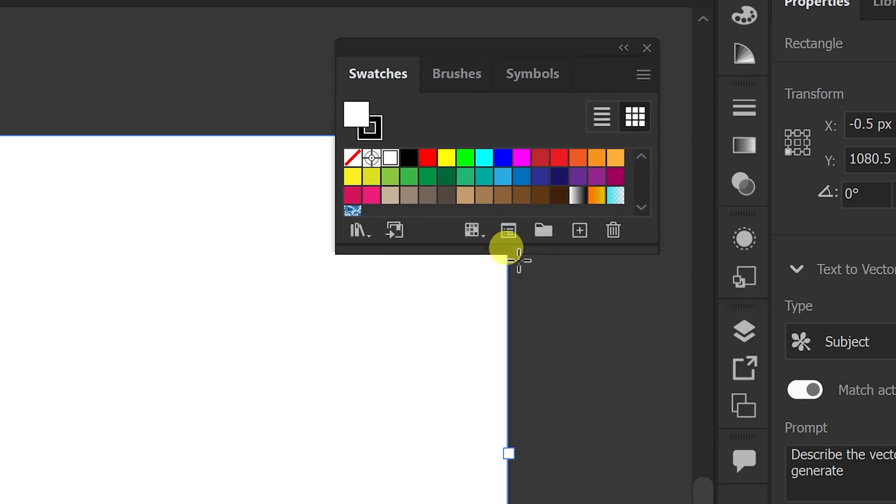
drag(504, 247, 501, 331)
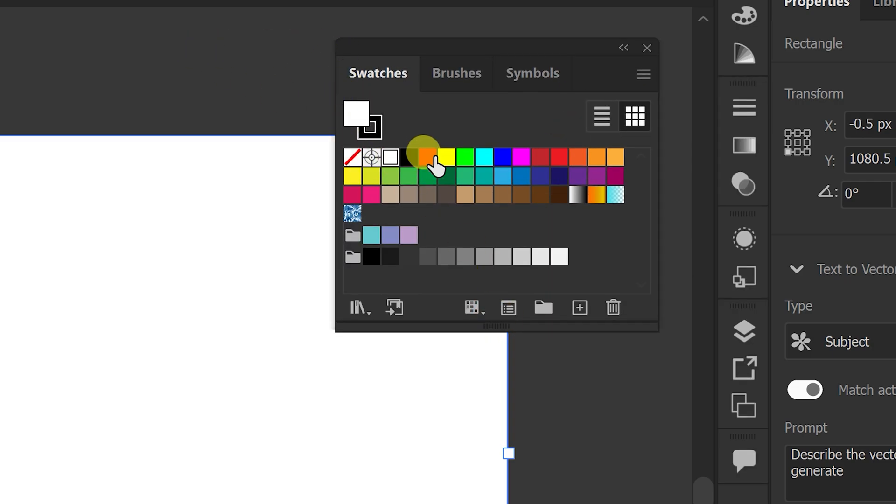
click(379, 136)
click(352, 156)
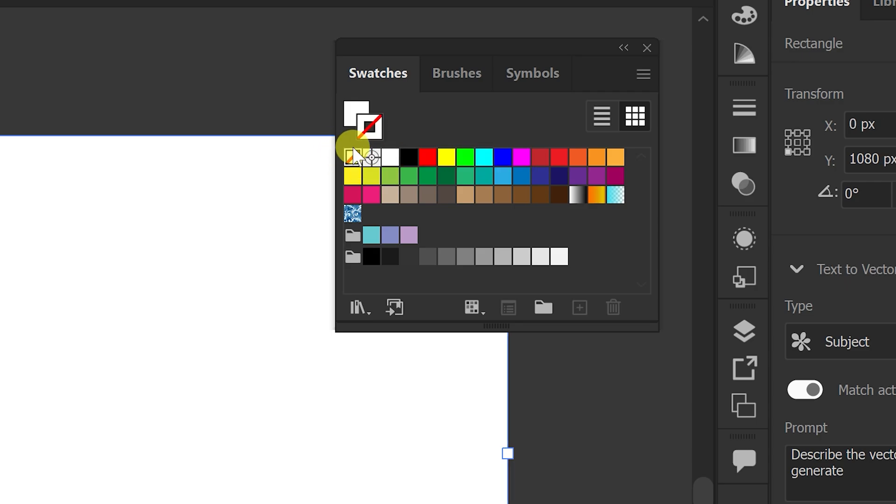
click(348, 111)
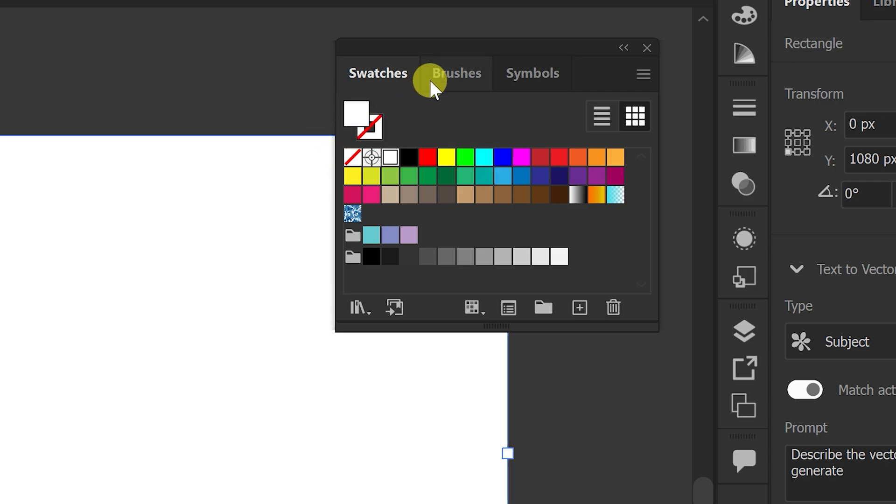
drag(430, 80, 376, 341)
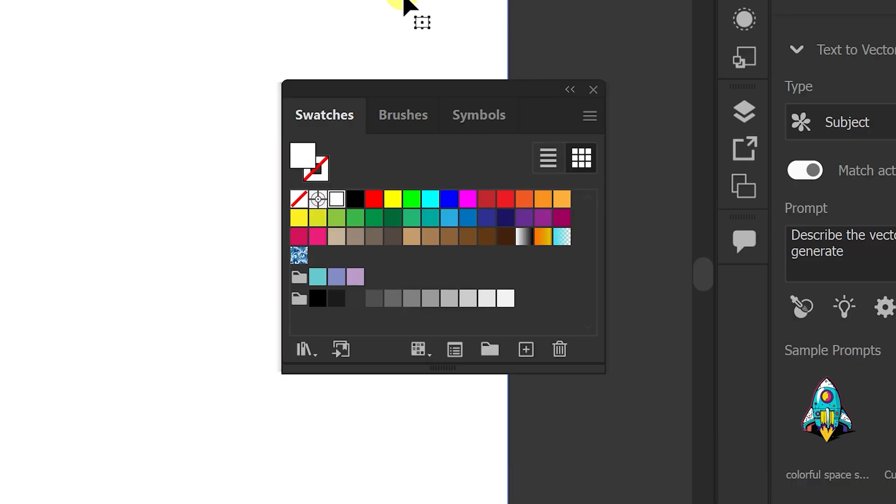
click(355, 198)
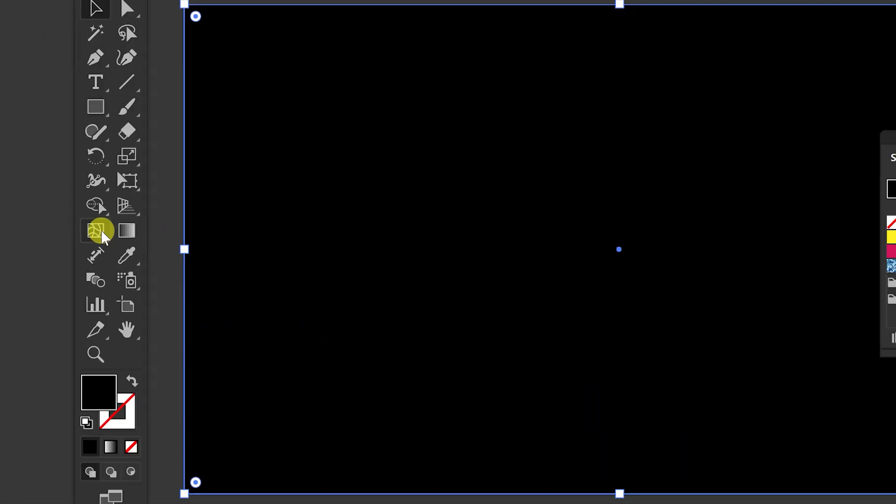
Step: Use the Mesh tool to colour the rectangle's upper-right corner magenta-purple and its lower-left corner dark blue
click(101, 232)
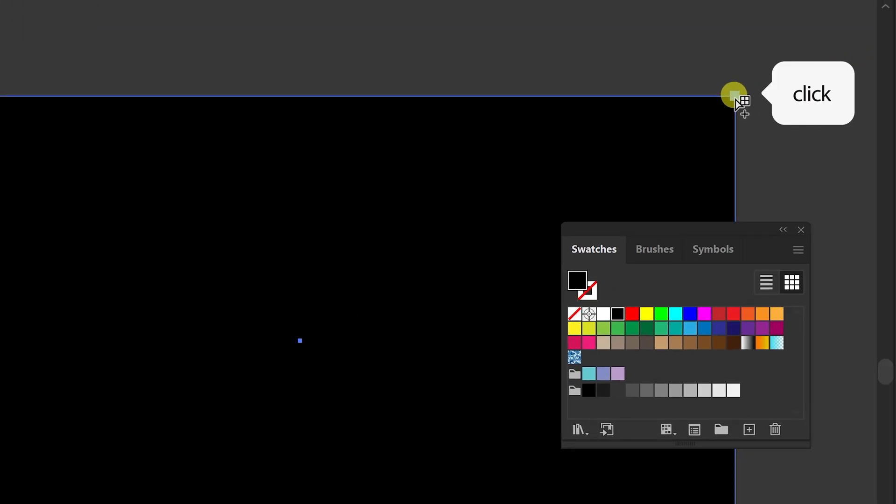
click(735, 96)
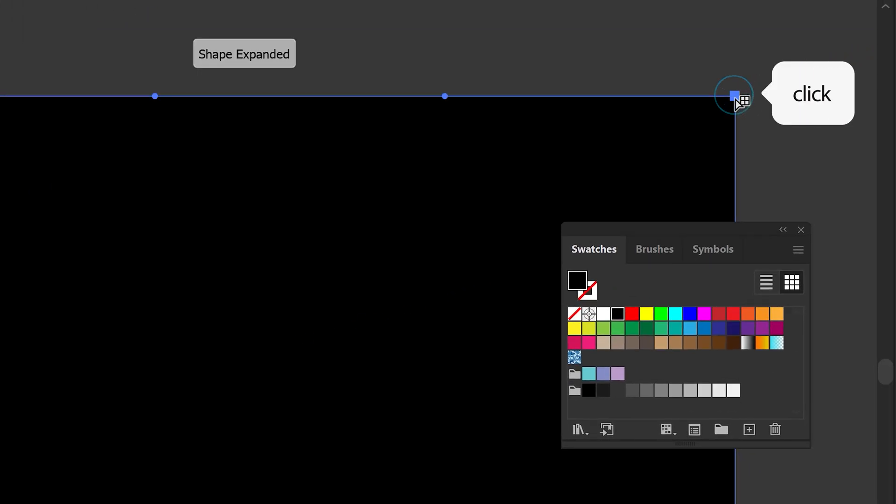
click(777, 329)
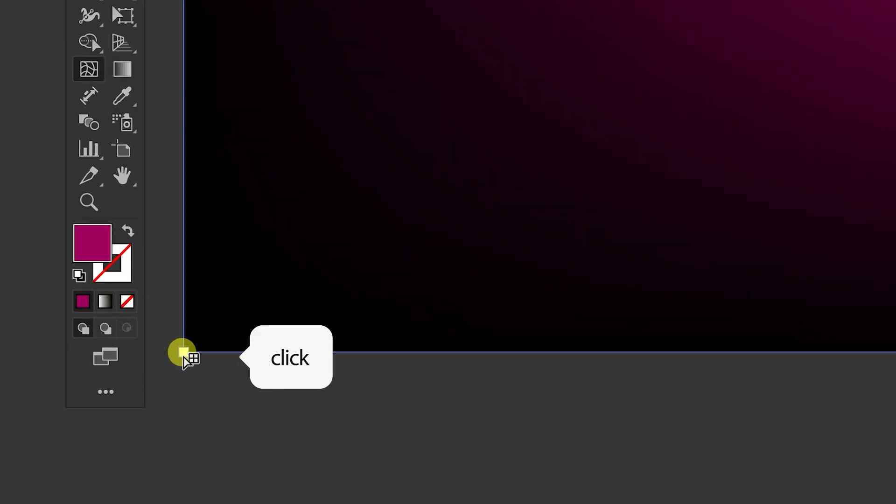
click(183, 352)
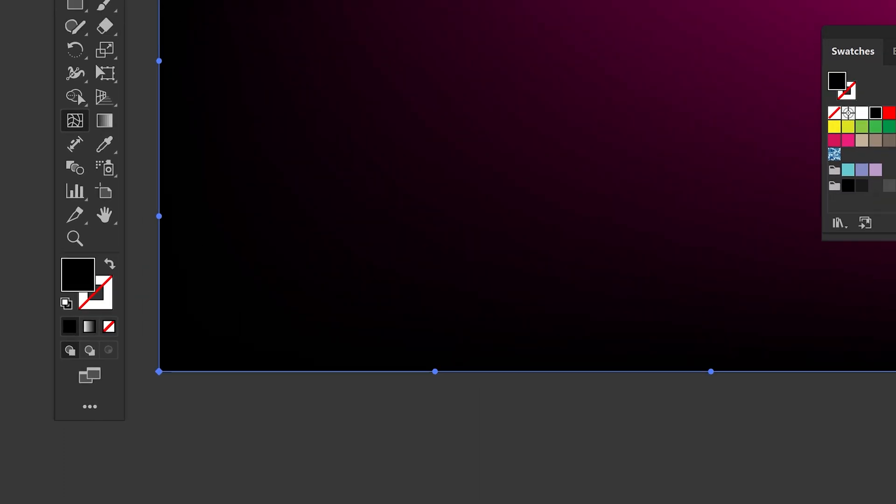
click(871, 170)
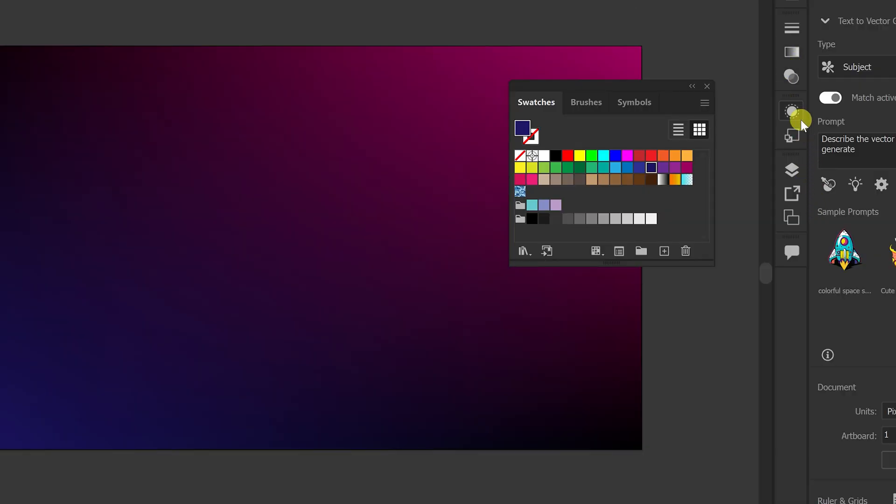
Step: Lock Layer 1 holding the gradient background and add a new layer above it
click(790, 168)
drag(727, 161, 636, 289)
click(545, 302)
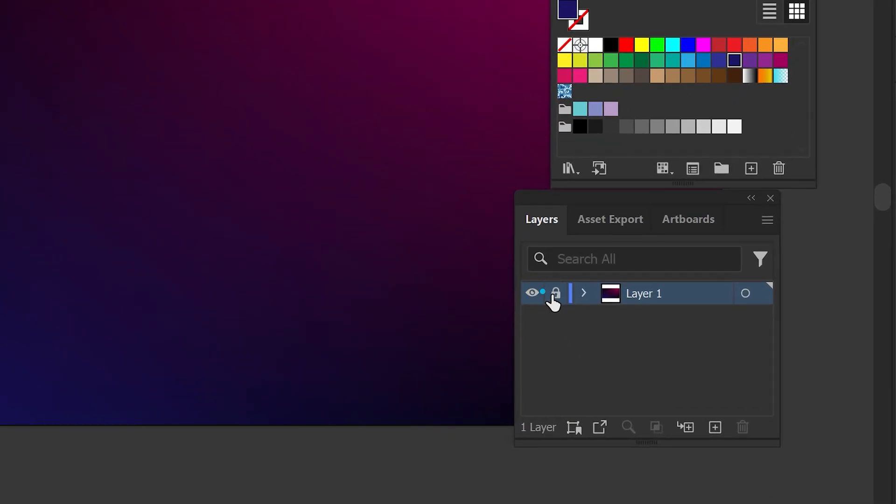
click(714, 426)
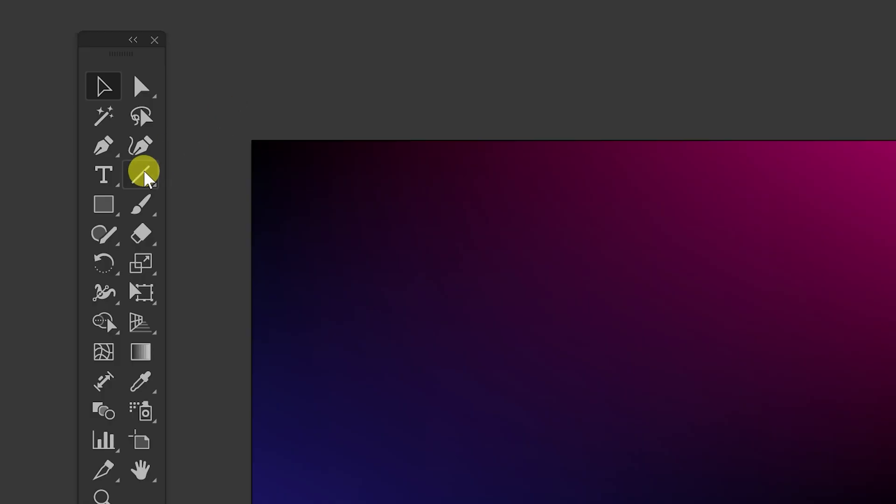
Step: Draw a straight horizontal line with no fill and a black stroke across the middle of the artboard
click(148, 170)
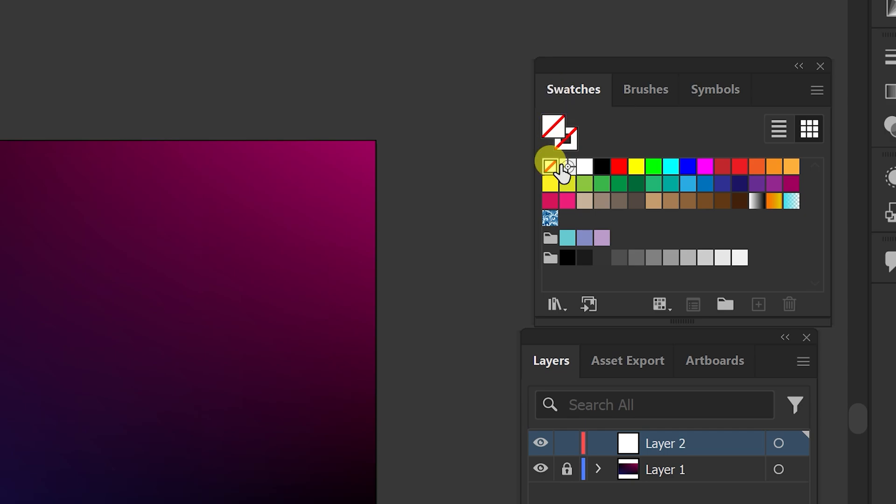
click(573, 145)
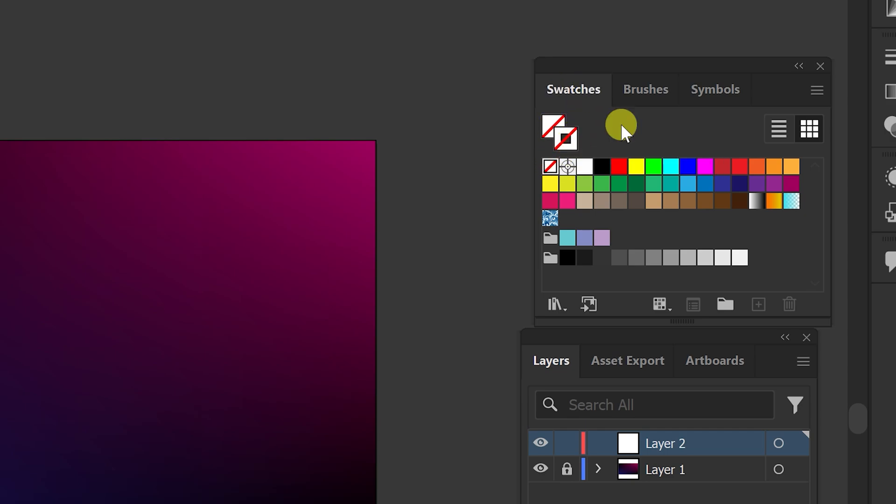
click(602, 167)
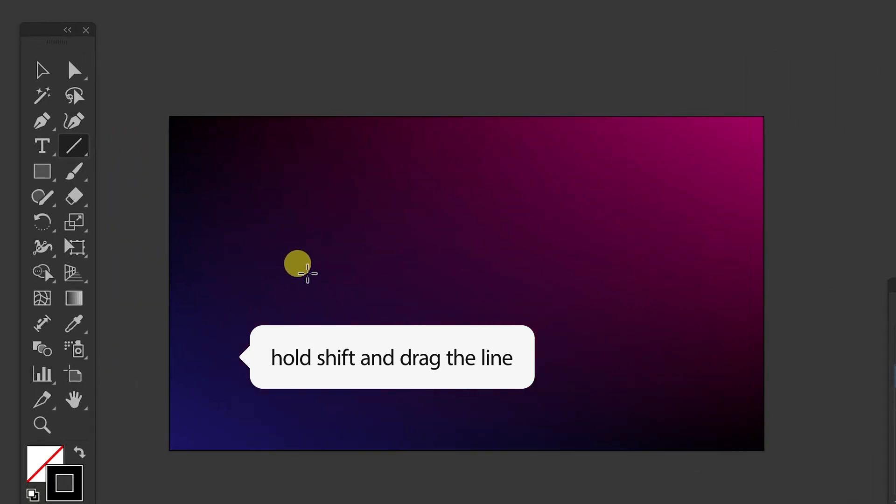
drag(333, 271, 673, 285)
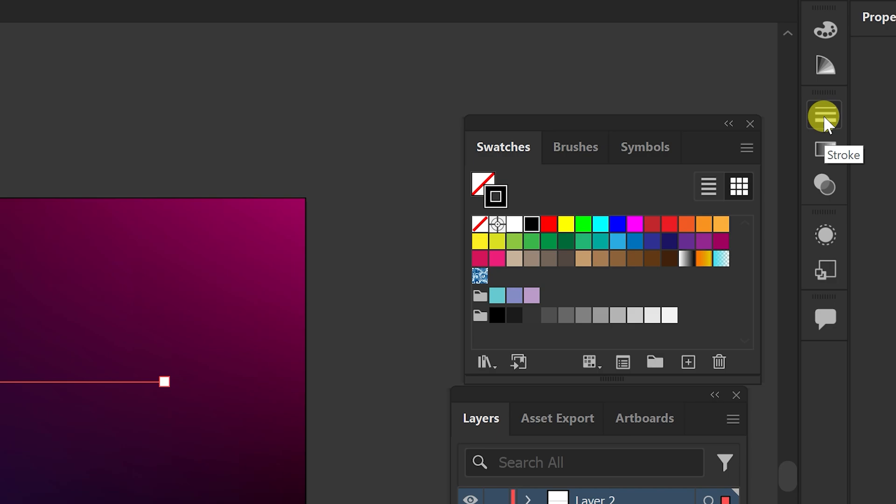
Step: Bring up the stroke settings beside the artboard and raise the line's stroke weight to 51 px
click(823, 116)
drag(734, 95, 587, 63)
mouse_move(456, 53)
mouse_down()
mouse_move(250, 74)
mouse_move(253, 114)
mouse_move(266, 113)
mouse_up()
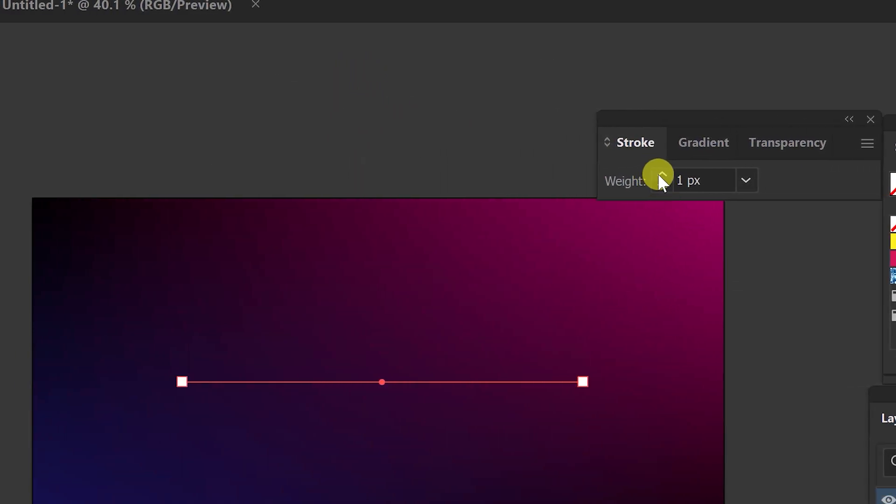
click(661, 176)
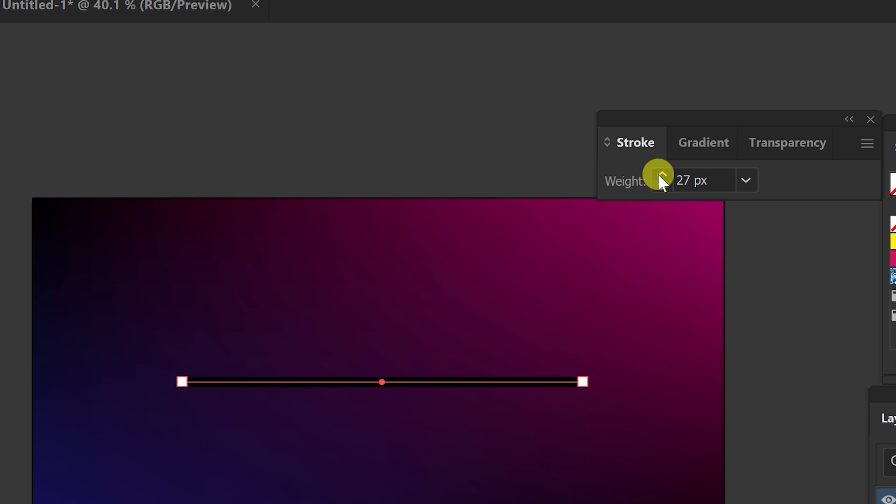
click(661, 176)
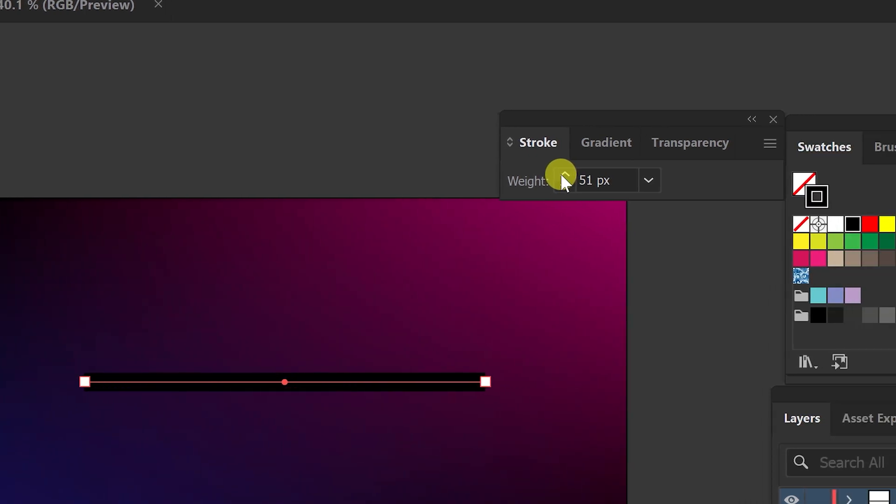
Step: Show the full stroke options and apply the lens-shaped width profile tapered at both ends to the line
click(763, 148)
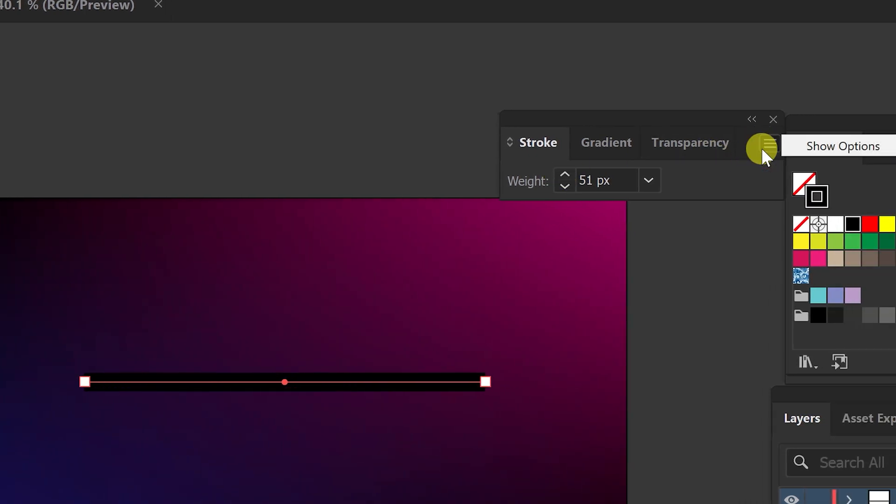
click(787, 143)
mouse_move(309, 289)
mouse_down()
mouse_move(245, 288)
mouse_move(234, 267)
mouse_move(246, 266)
mouse_up()
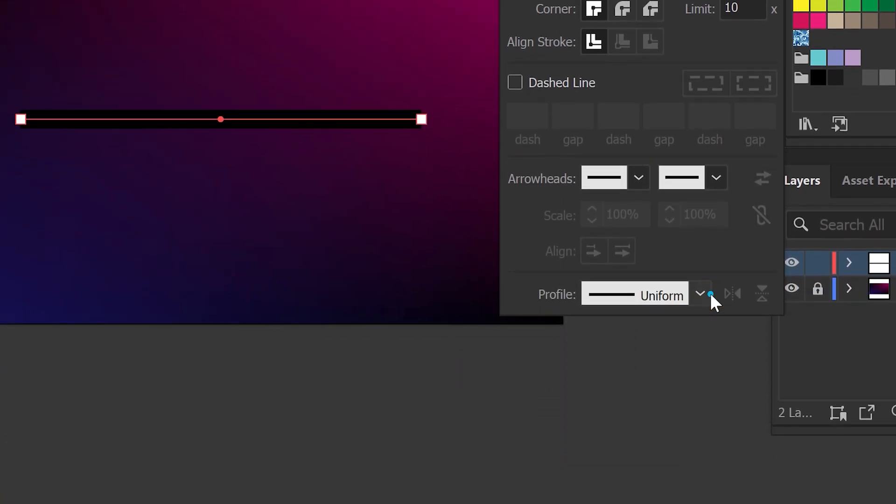
click(701, 293)
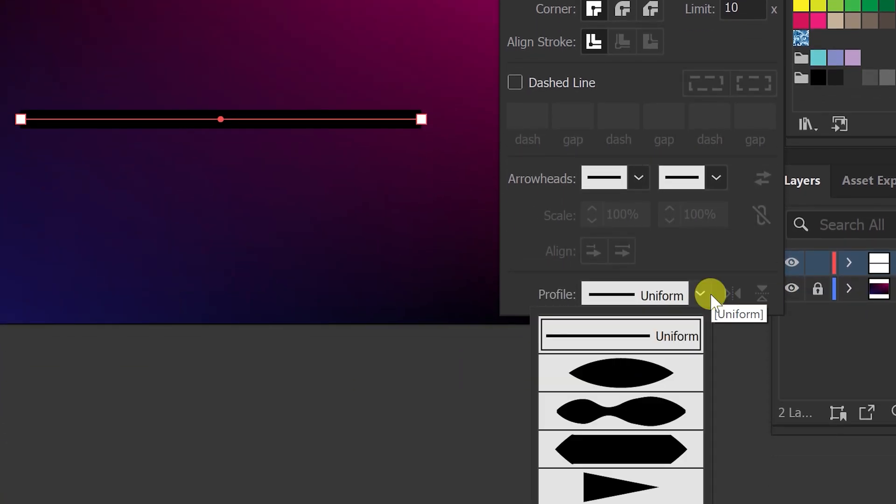
click(615, 379)
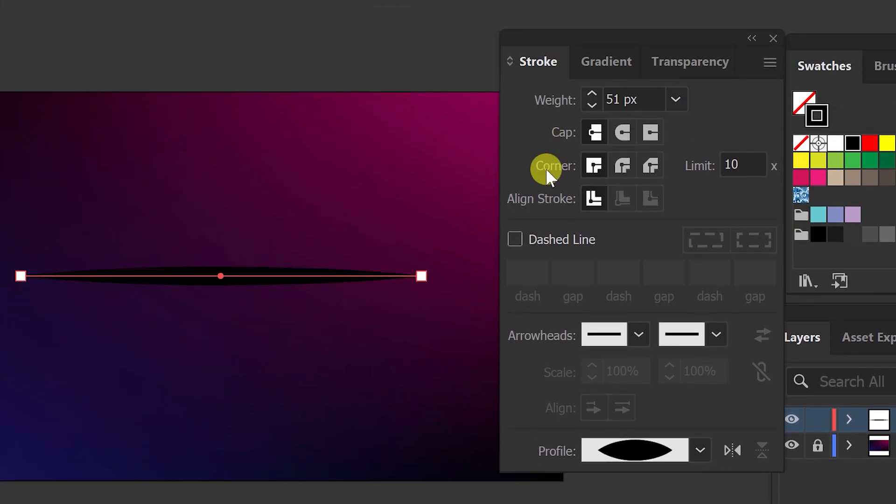
Step: Set the tapered line's stroke weight to 400 px
drag(619, 98, 327, 100)
text(300)
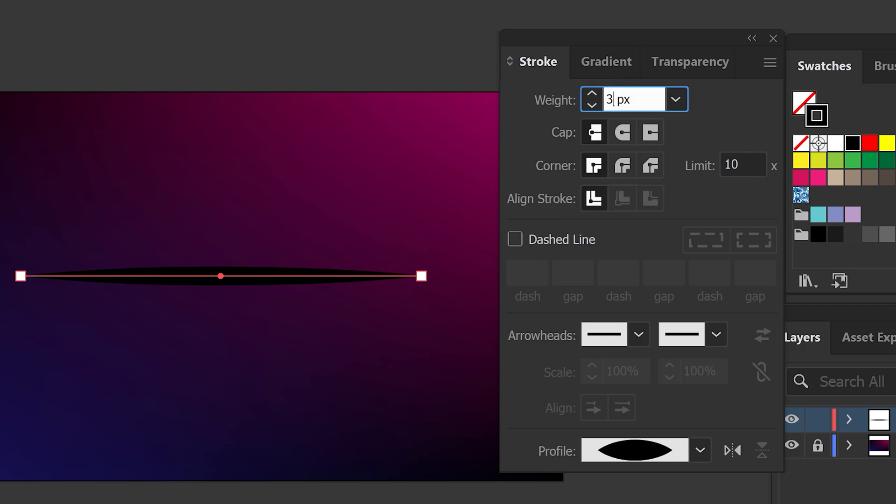
key(Return)
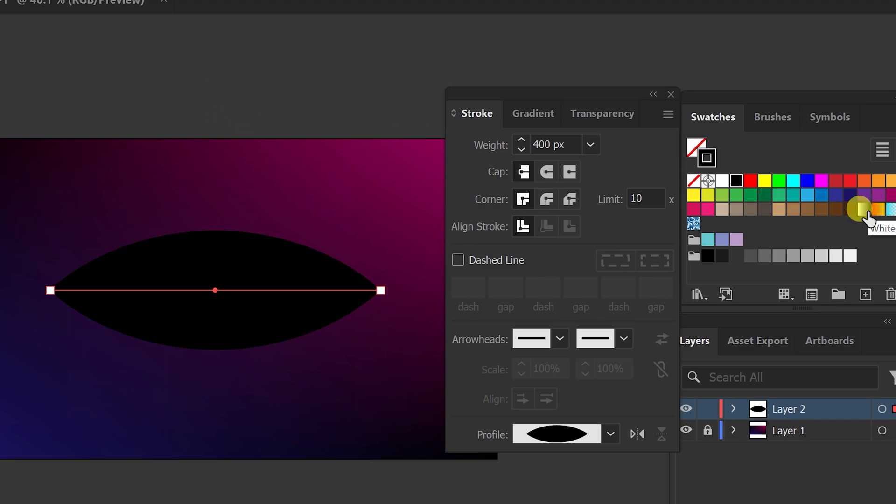
Step: Apply the white-to-black gradient to the line's stroke and run the gradient across the stroke
click(863, 210)
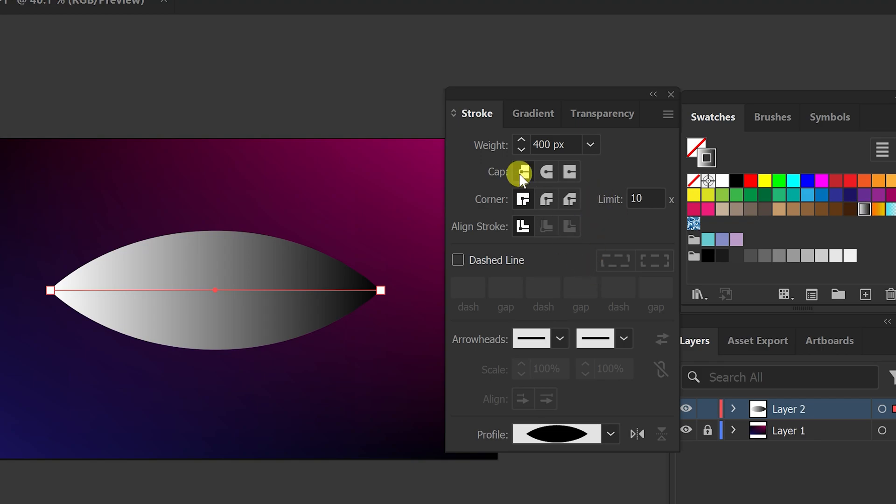
click(519, 109)
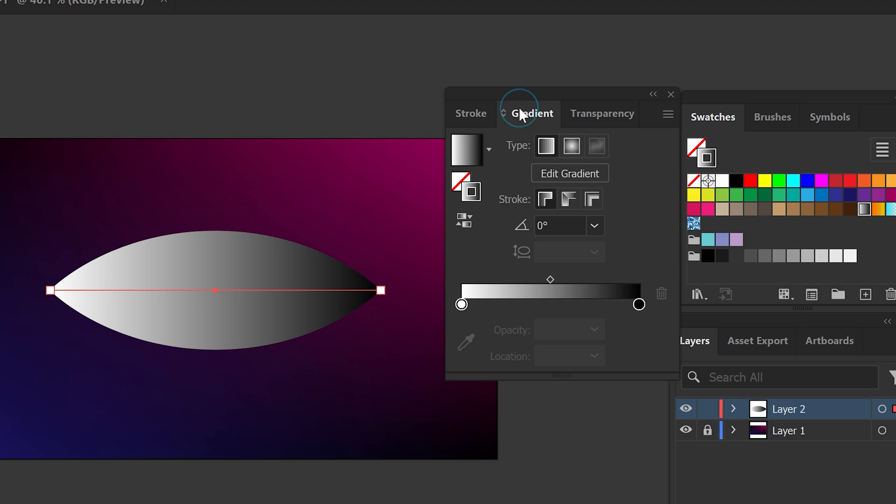
click(591, 200)
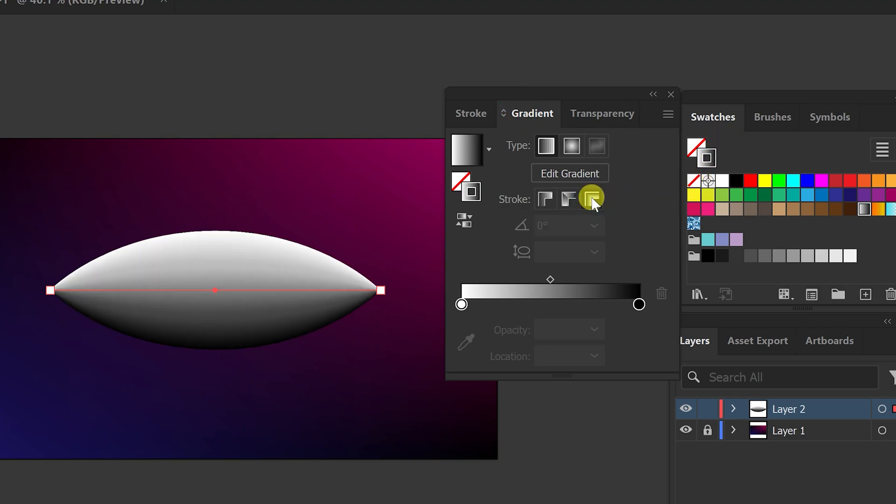
Step: Duplicate the gradient's white stop to about 41% and its black stop to about 58%
click(461, 304)
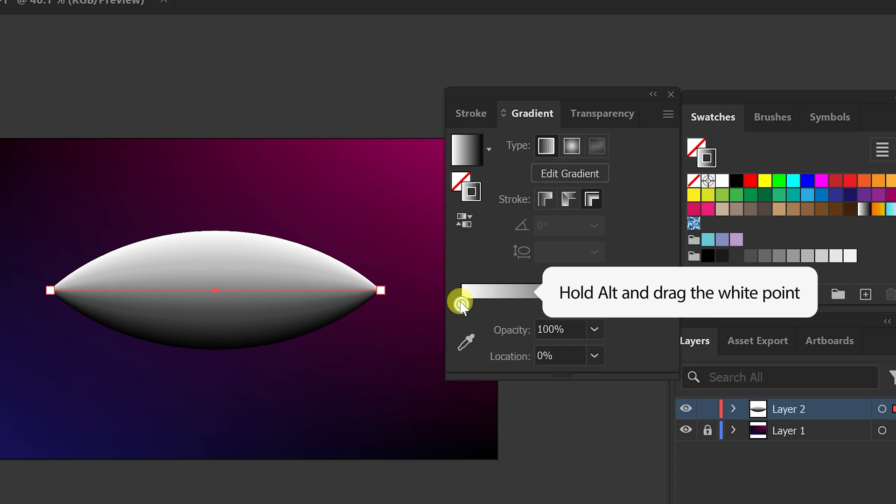
drag(461, 304, 534, 304)
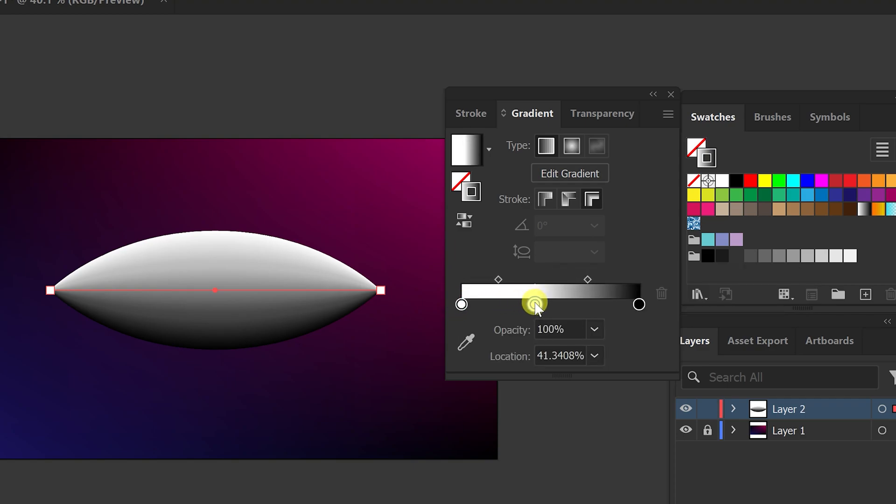
click(638, 305)
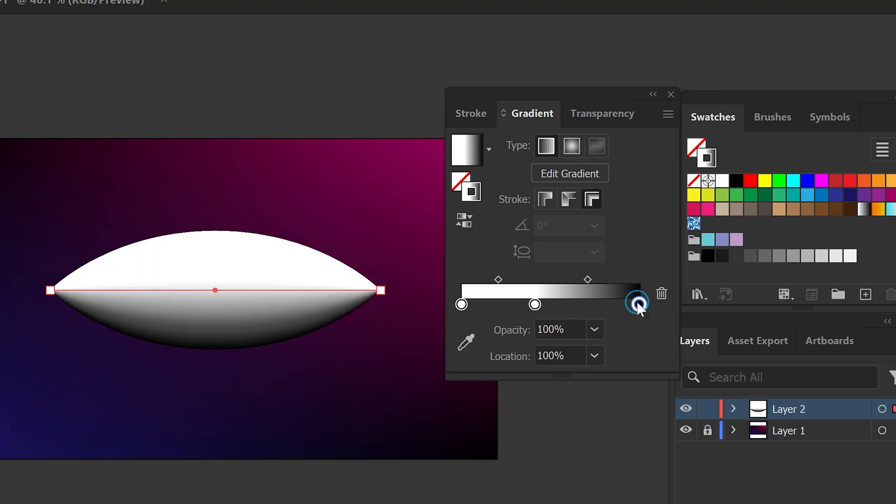
drag(637, 304, 564, 306)
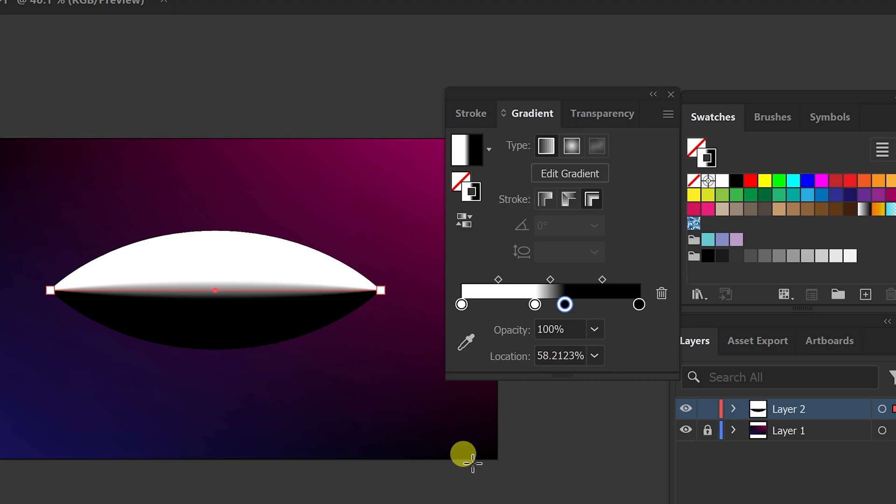
Step: Set the opacity of the gradient's outermost white and outermost black stops to 0%
click(461, 304)
text(0)
key(Return)
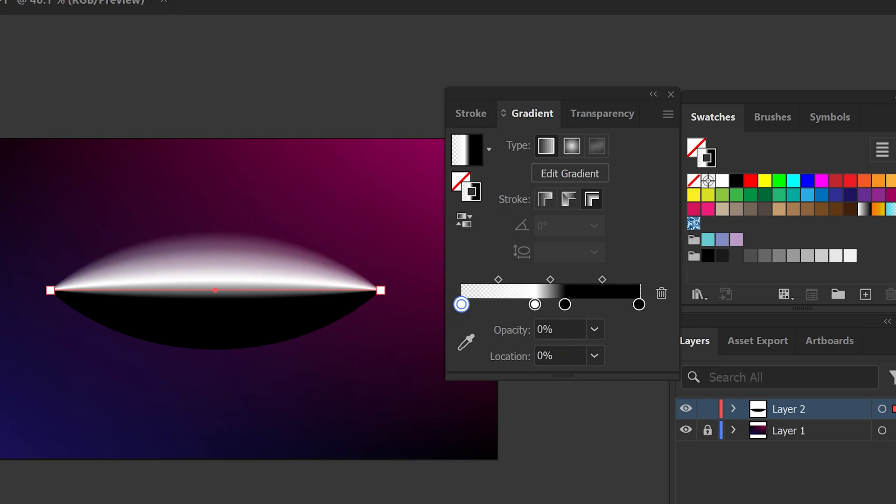
click(637, 304)
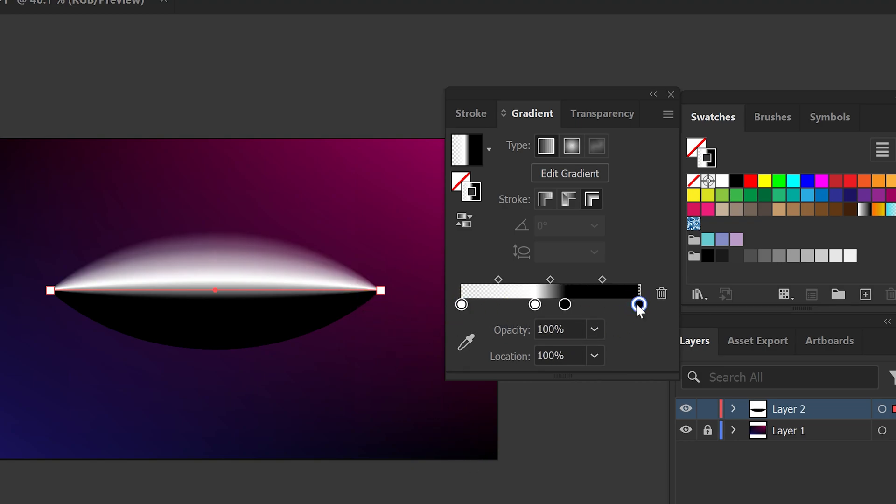
click(547, 329)
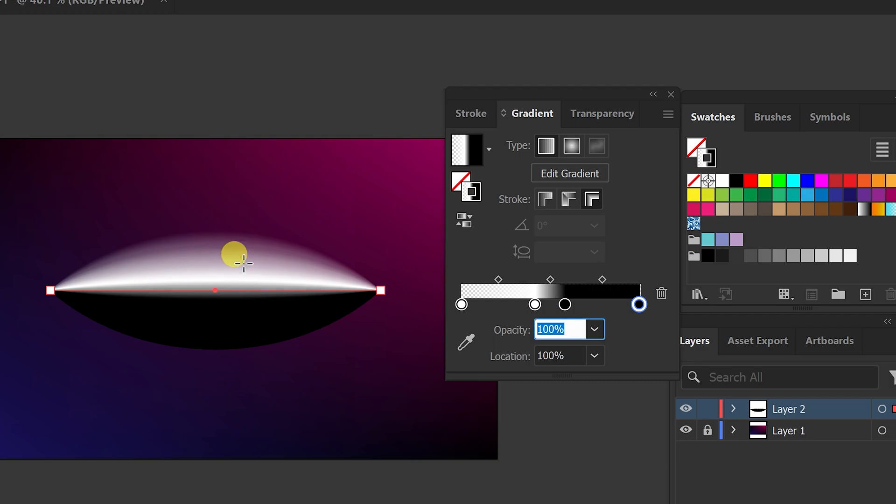
text(0)
key(Return)
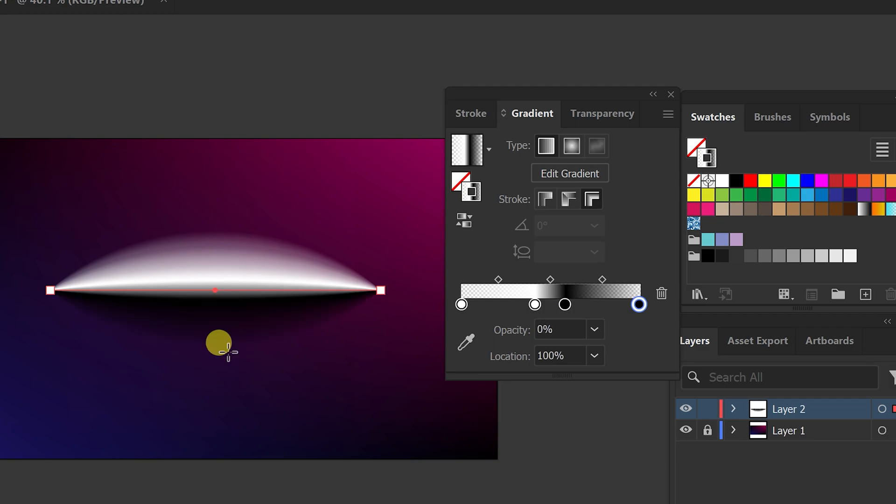
Step: Bring the inner white and black stops together at about 52% and pull both outer midpoints inward, the black side's to 13%
drag(536, 304, 557, 305)
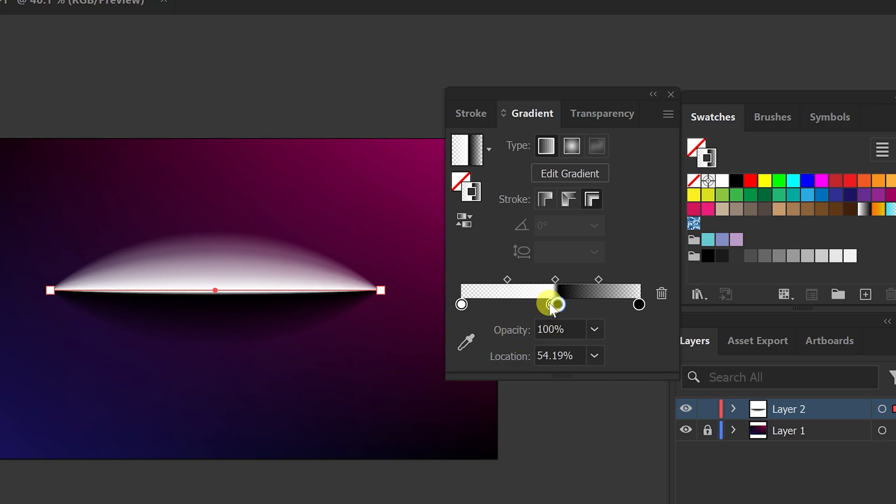
drag(558, 308, 555, 310)
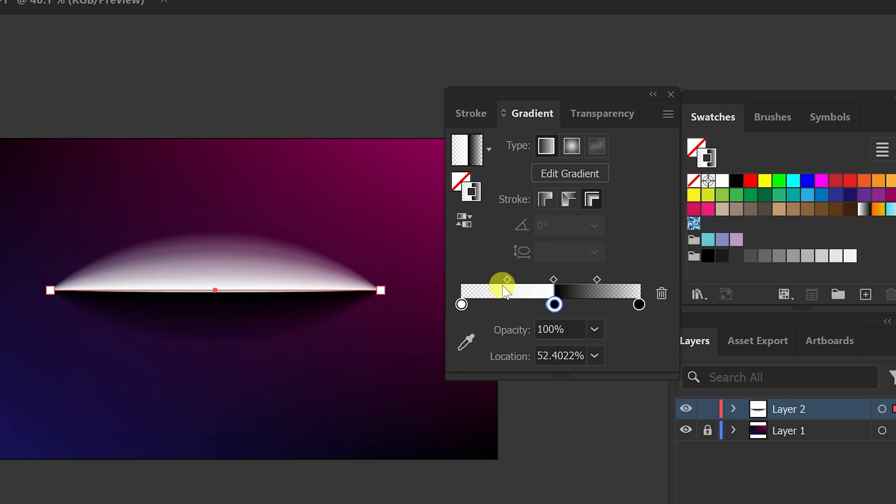
drag(505, 281, 540, 281)
drag(595, 280, 567, 288)
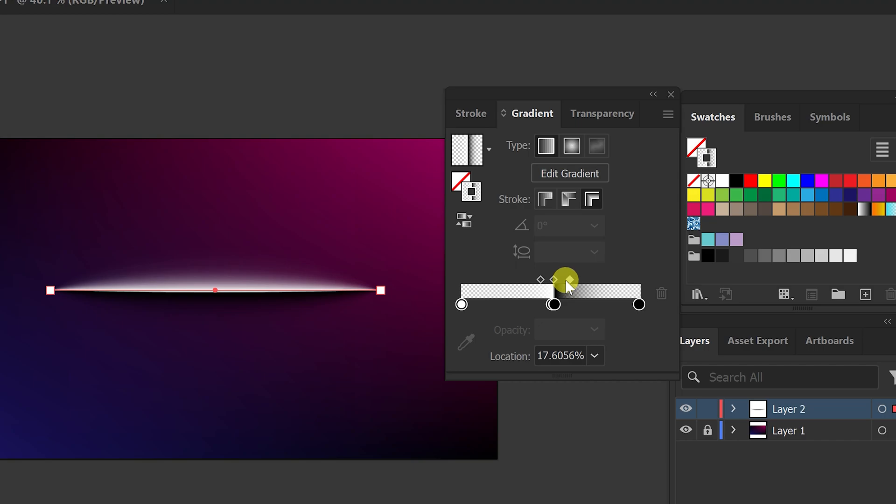
drag(568, 280, 564, 279)
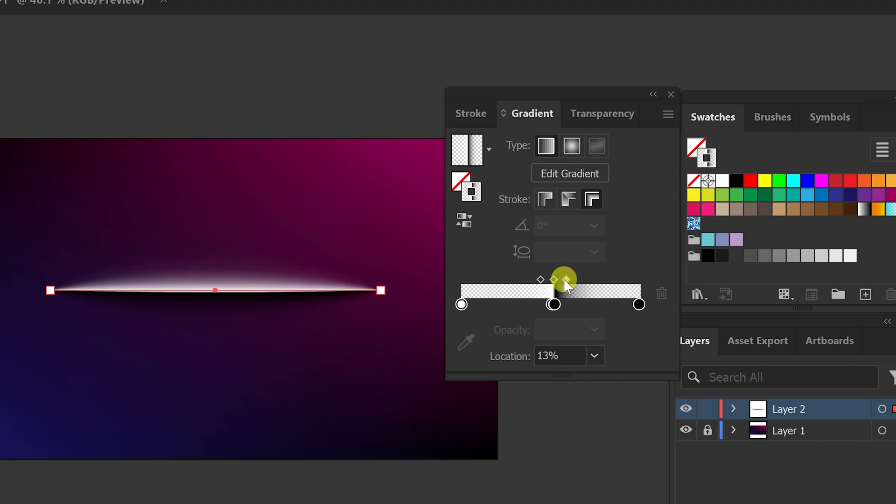
click(554, 305)
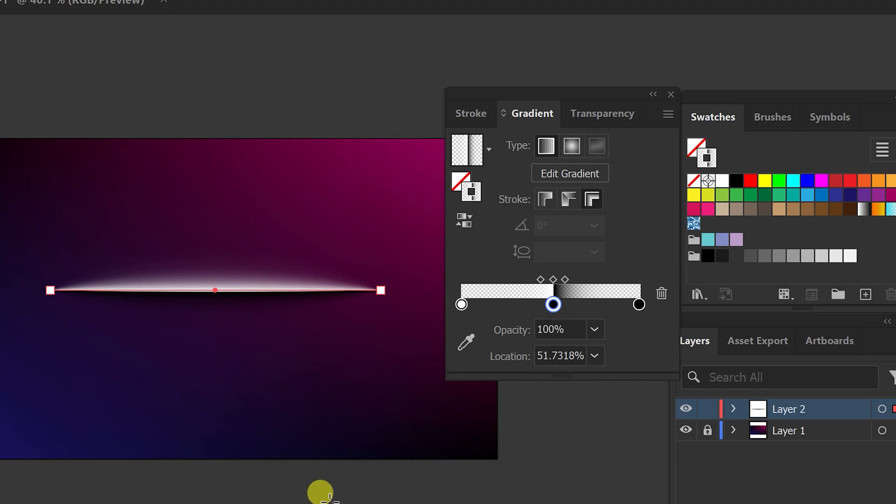
Step: Set the tapered line's blending mode to Soft Light
click(598, 113)
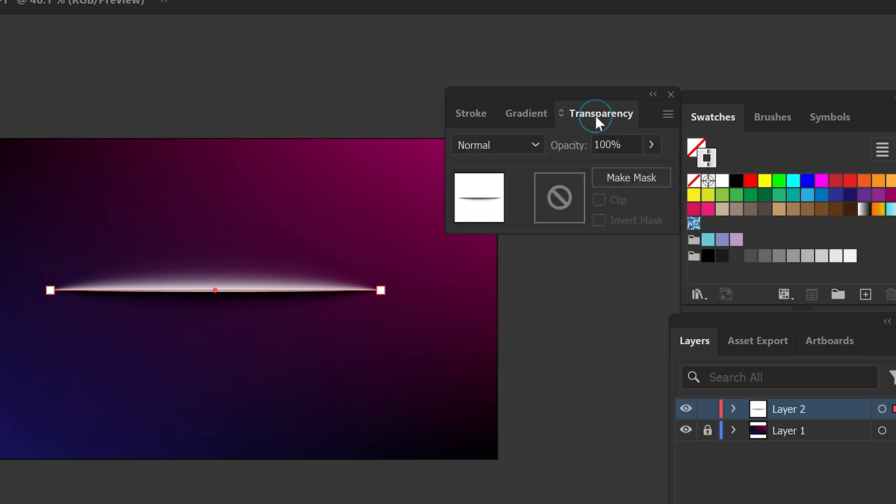
click(534, 146)
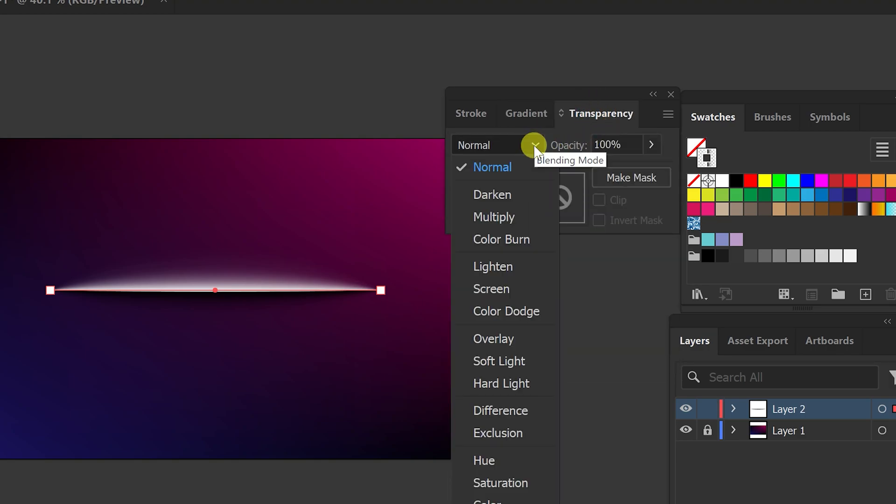
click(522, 361)
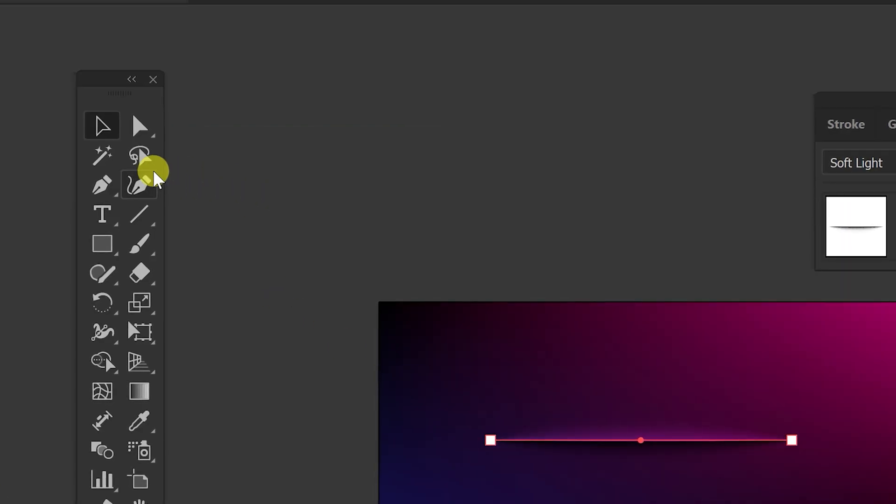
Step: Lengthen the line by moving each of its end anchor points outward horizontally, and deselect it
click(139, 127)
click(790, 440)
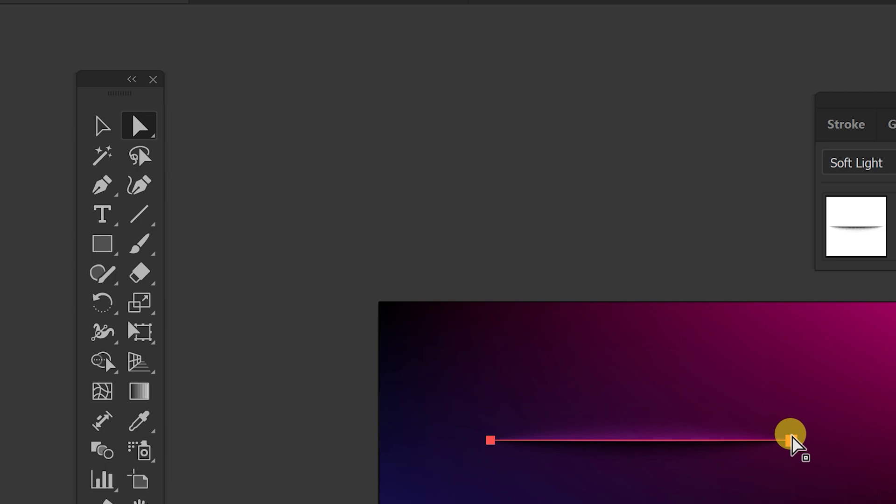
click(791, 440)
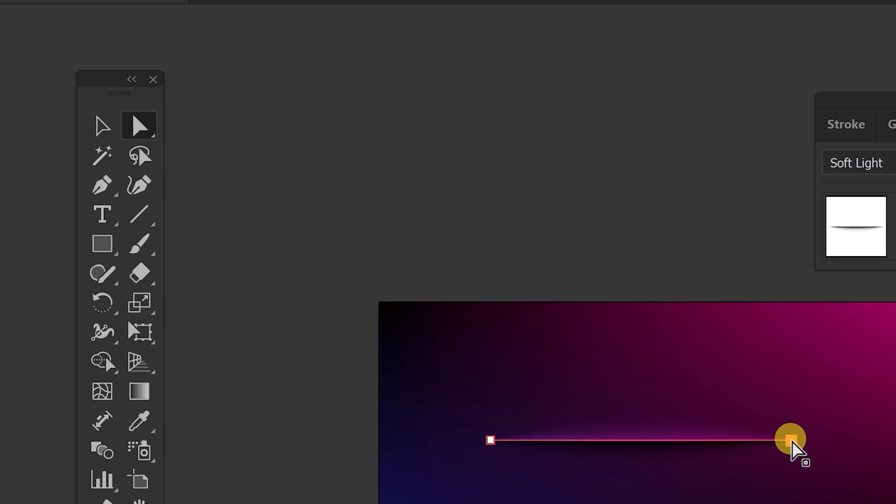
drag(798, 443, 857, 449)
drag(491, 446, 435, 449)
click(103, 125)
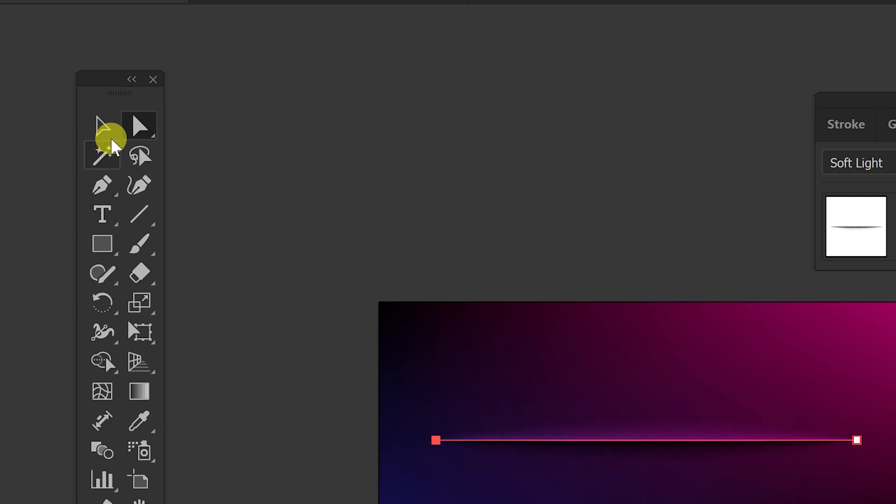
key(ctrl+shift+a)
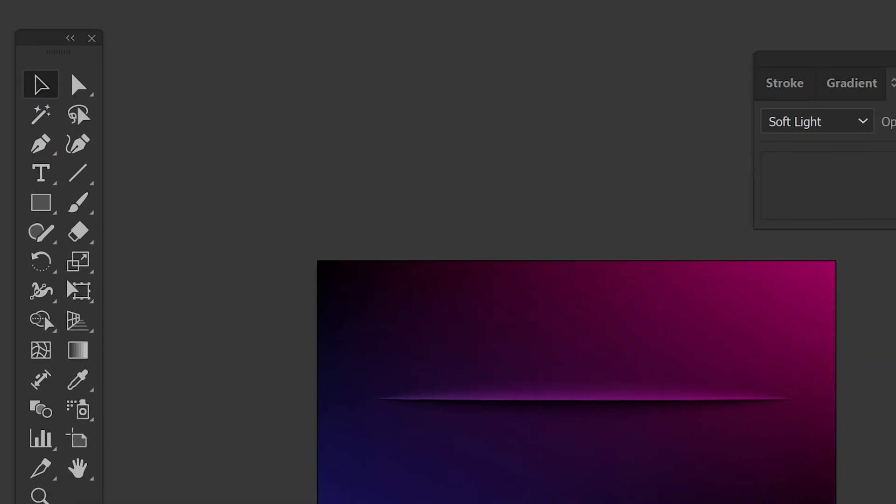
Step: Rotate the line to a diagonal of about 45° rising to the right and move it across the artboard's left edge
click(714, 440)
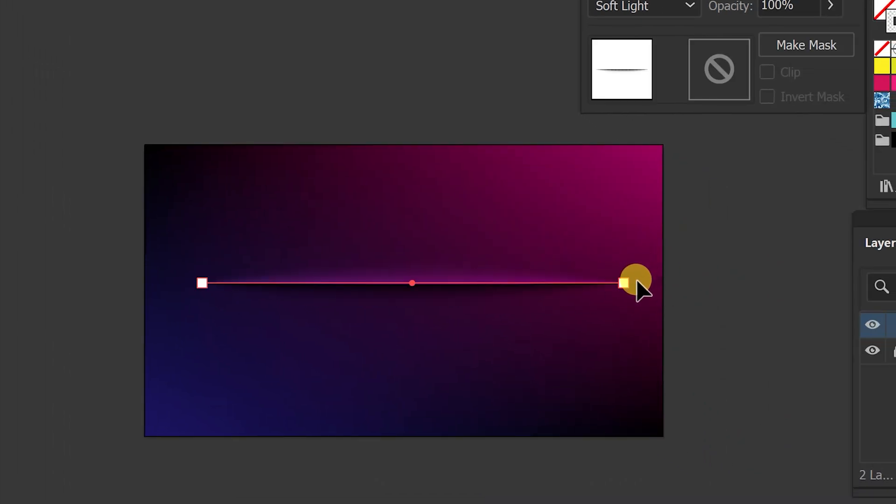
drag(637, 281, 526, 115)
click(417, 61)
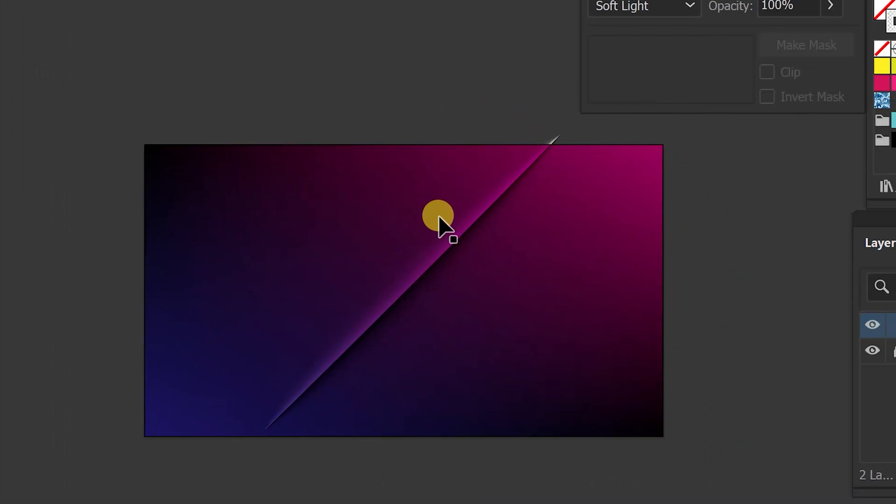
mouse_move(447, 252)
mouse_down()
mouse_move(184, 238)
mouse_move(178, 210)
mouse_move(155, 215)
mouse_up()
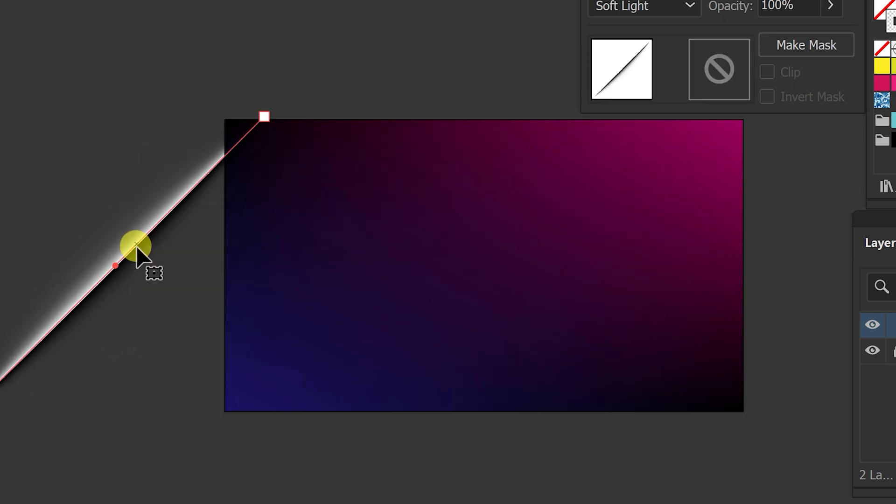
Step: Copy the diagonal line a short distance to the right and repeat the copy until evenly spaced lines cover the whole artboard
drag(136, 247, 178, 252)
key(ctrl+d)
key(ctrl+d)
key(ctrl+d)
key(ctrl+d)
key(ctrl+d)
key(ctrl+d)
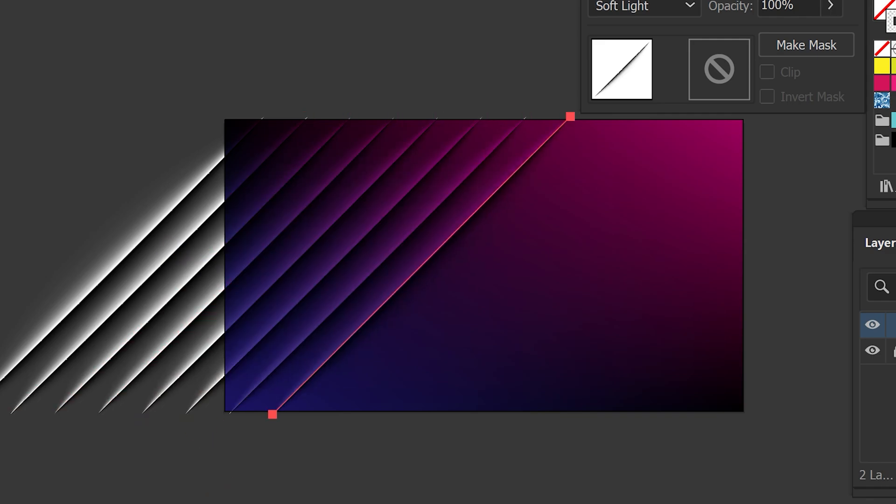
key(ctrl+d)
key(ctrl+d)
key(ctrl+d)
key(ctrl+d)
key(ctrl+d)
key(ctrl+d)
key(ctrl+d)
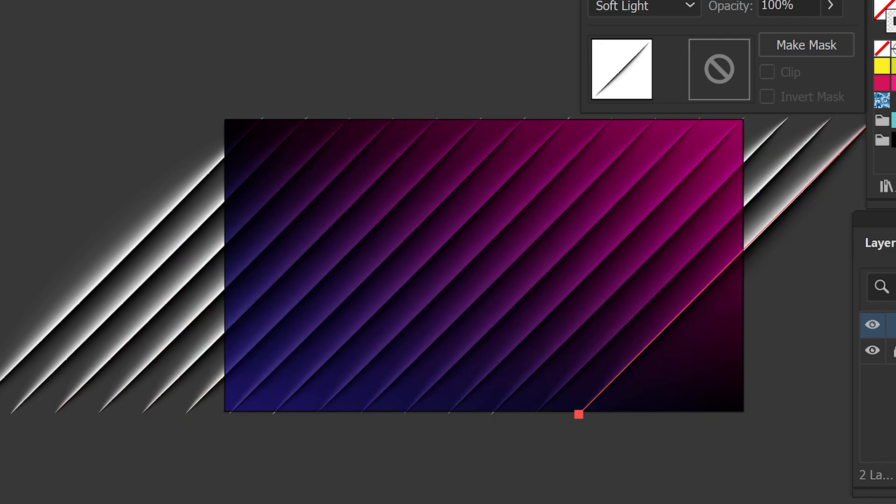
key(ctrl+d)
key(ctrl+d)
key(ctrl+d)
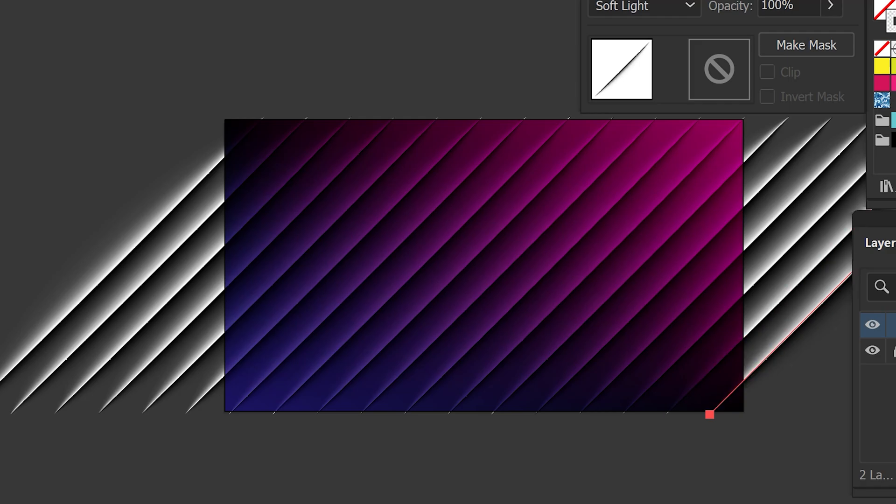
key(ctrl+d)
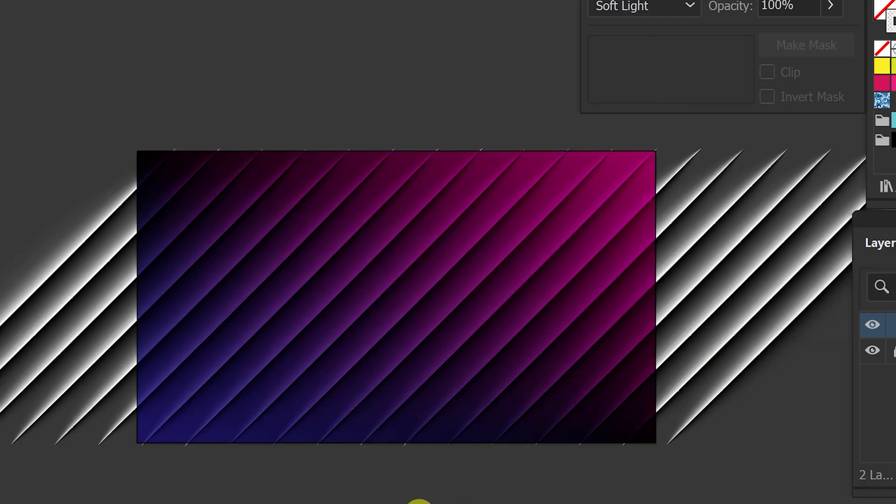
Step: Select all the diagonal lines and group them
key(ctrl+minus)
drag(115, 136, 702, 472)
right_click(633, 230)
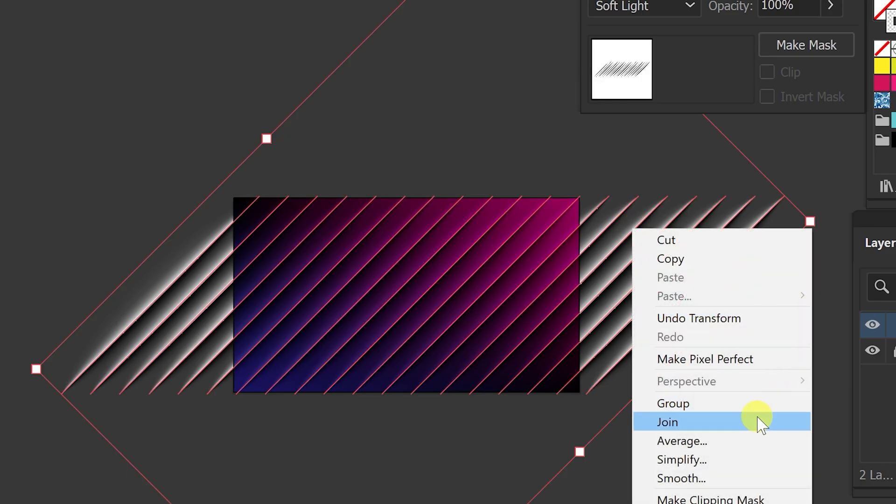
click(714, 404)
click(709, 404)
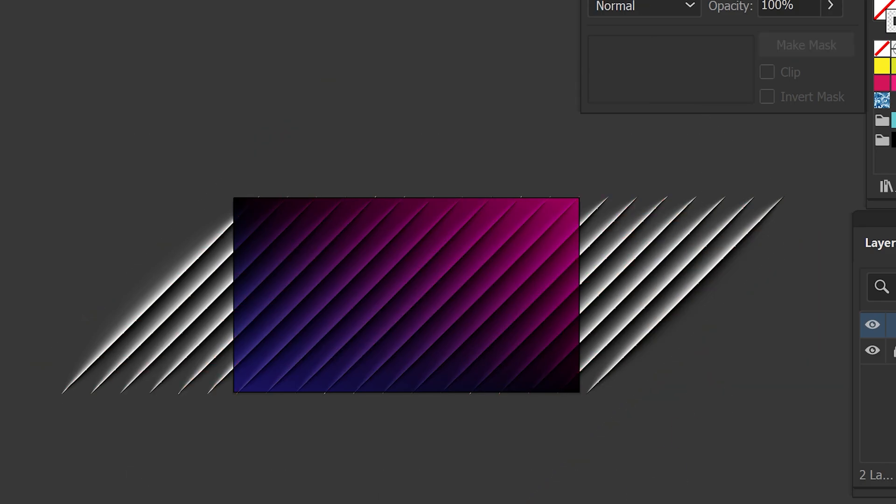
Step: Draw a white rectangle that exactly covers the artboard, on top of the diagonal lines
key(ctrl+plus)
key(ctrl+plus)
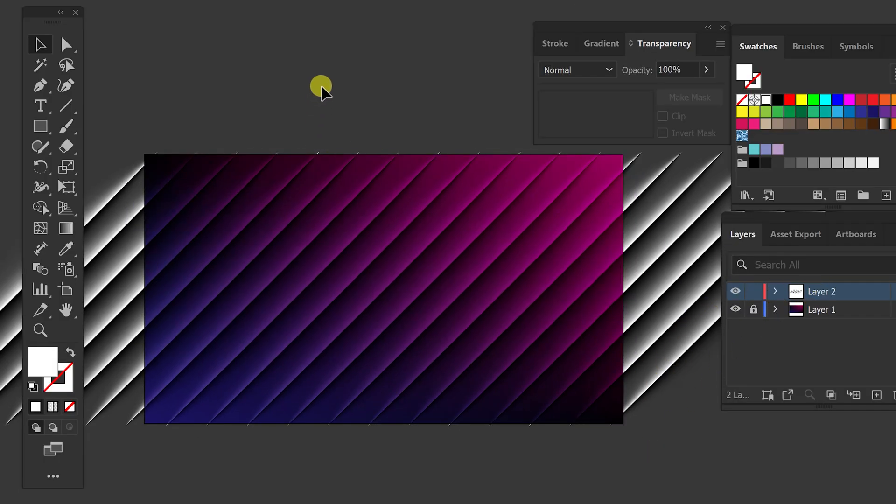
click(40, 126)
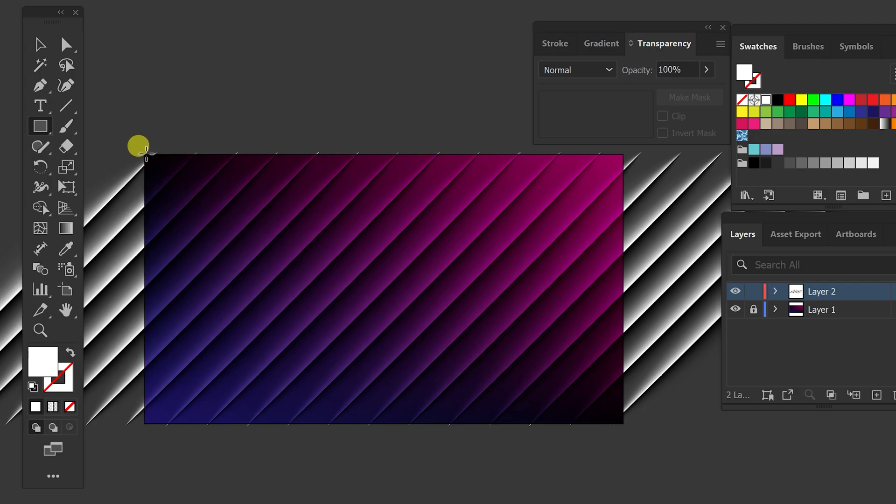
drag(146, 154, 622, 423)
key(v)
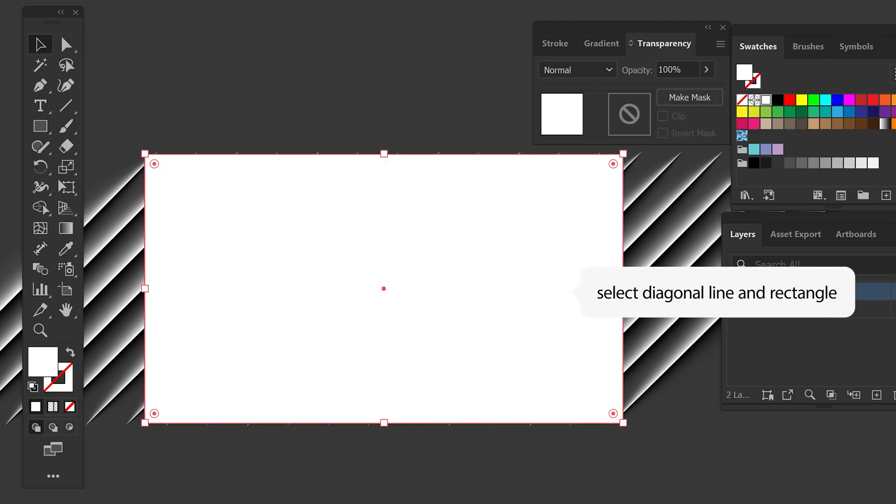
Step: Clip the grouped diagonal lines to the artboard by making a clipping mask from the white rectangle
shift+click(653, 223)
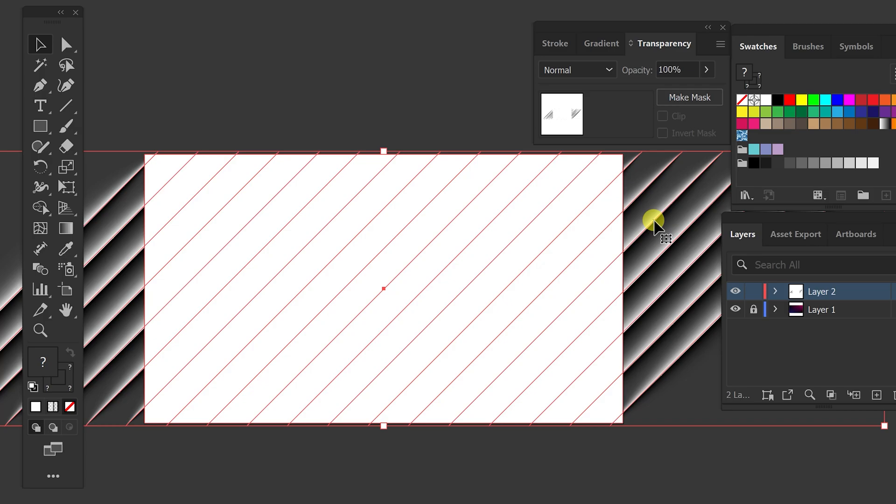
right_click(517, 228)
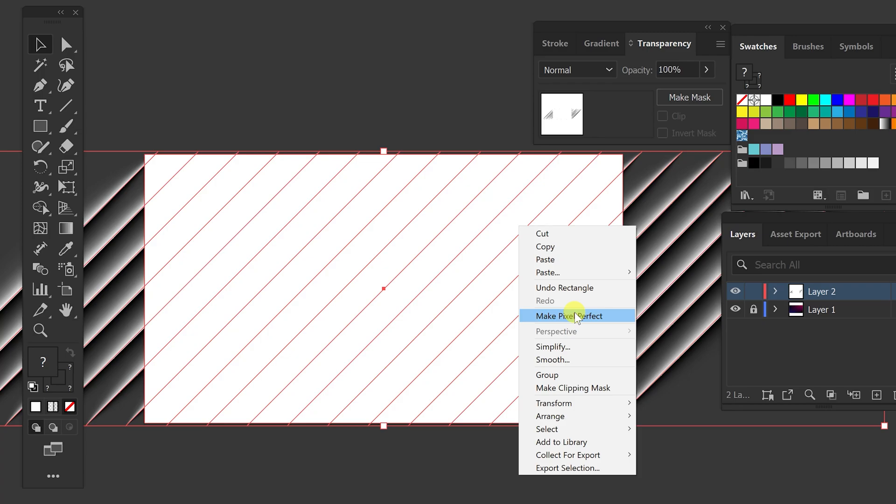
click(555, 388)
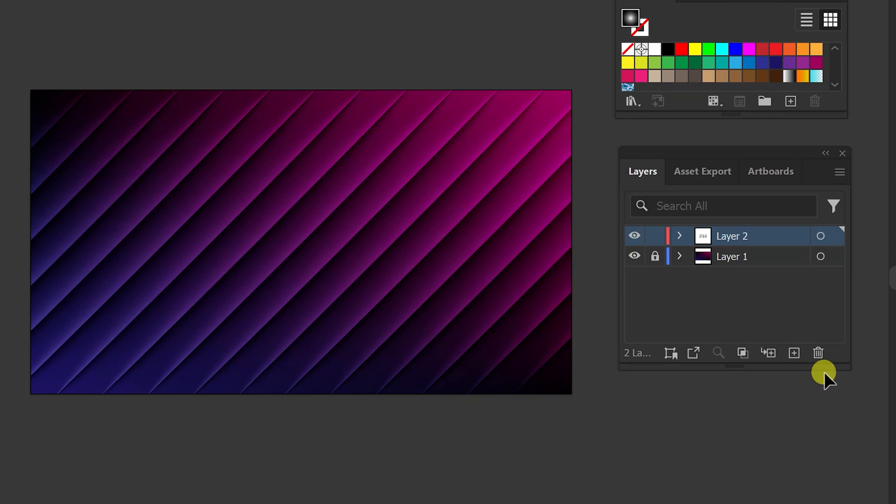
Step: Lock Layer 2 and add a new layer above it
click(656, 237)
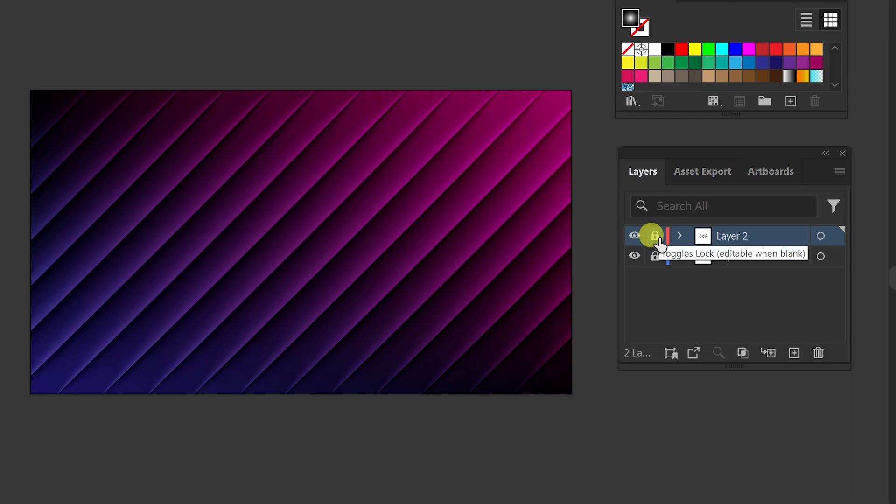
click(794, 355)
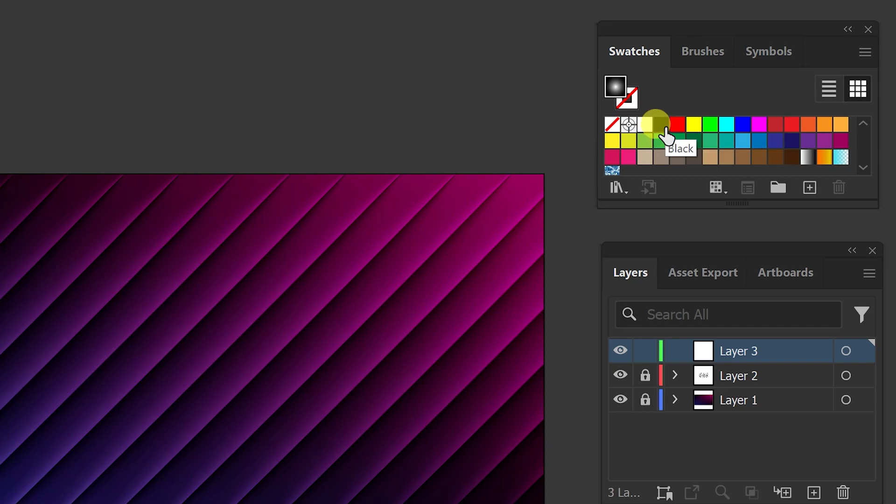
Step: Draw a black circle without a stroke above the artboard on Layer 3
click(663, 127)
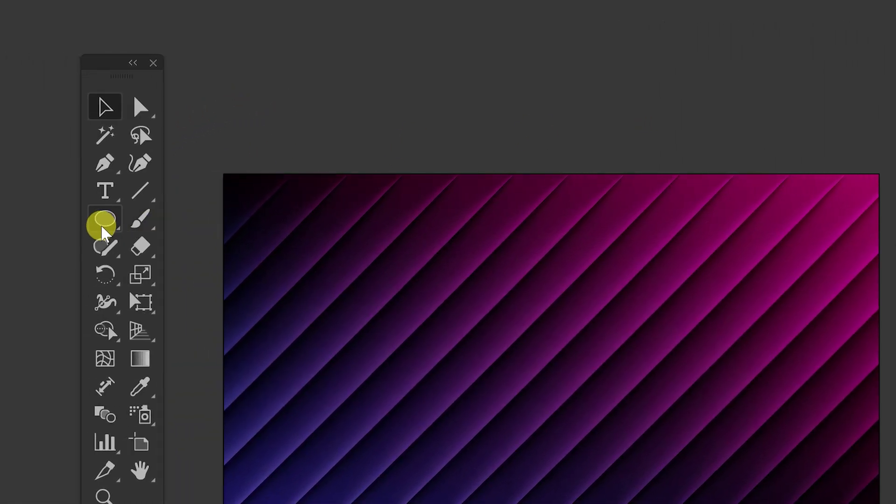
click(103, 229)
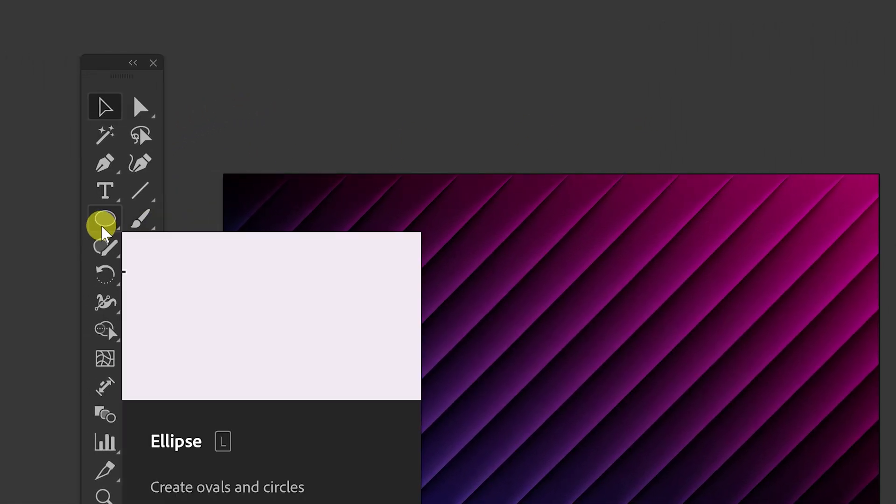
drag(425, 124, 426, 259)
drag(459, 107, 637, 266)
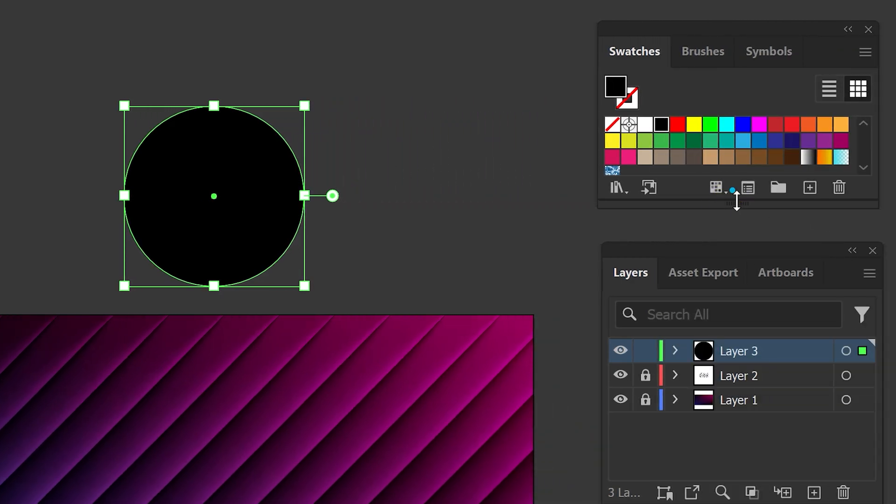
Step: Fill the circle with a white-to-black radial gradient and move the gradient midpoint to 26.3128%
drag(803, 201, 798, 221)
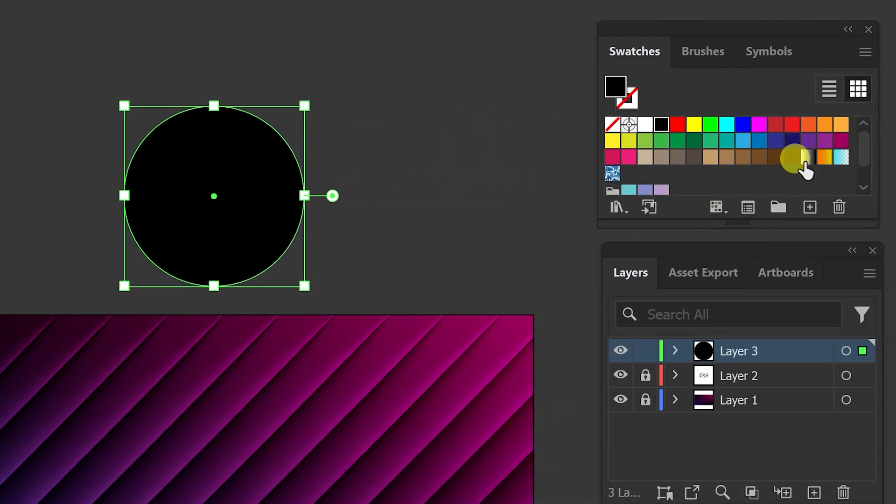
click(805, 159)
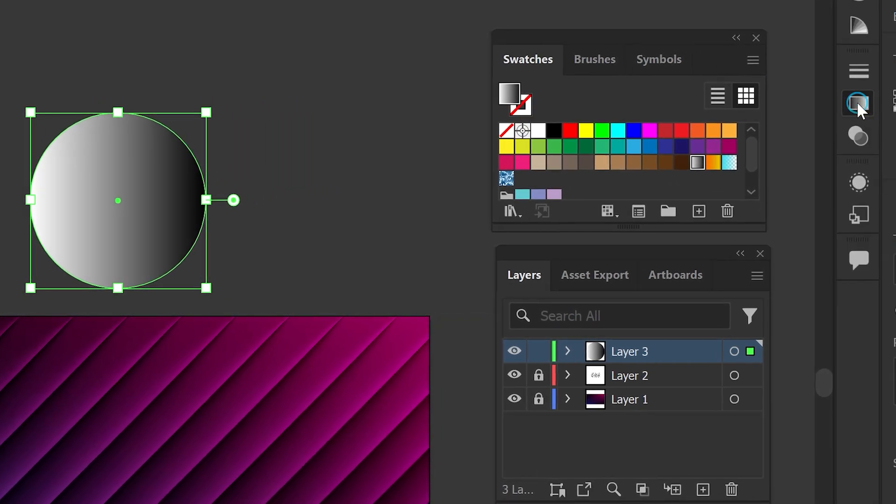
click(858, 104)
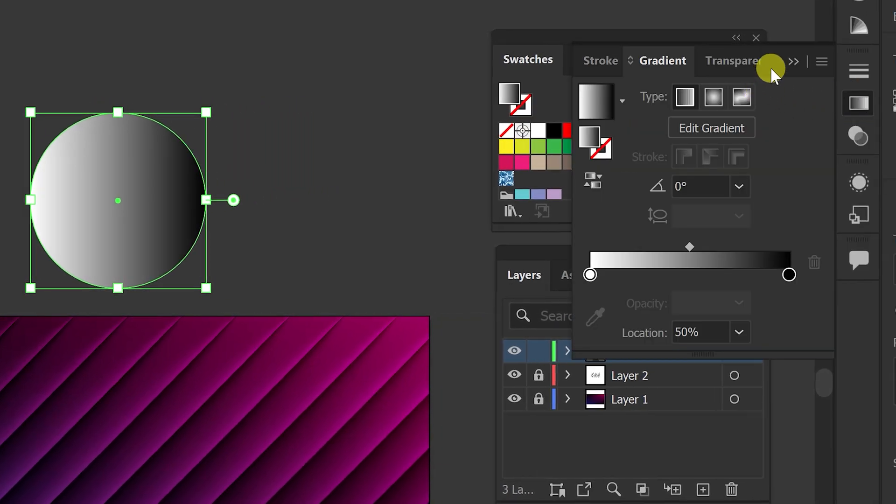
drag(772, 73, 436, 56)
drag(35, 191, 2, 151)
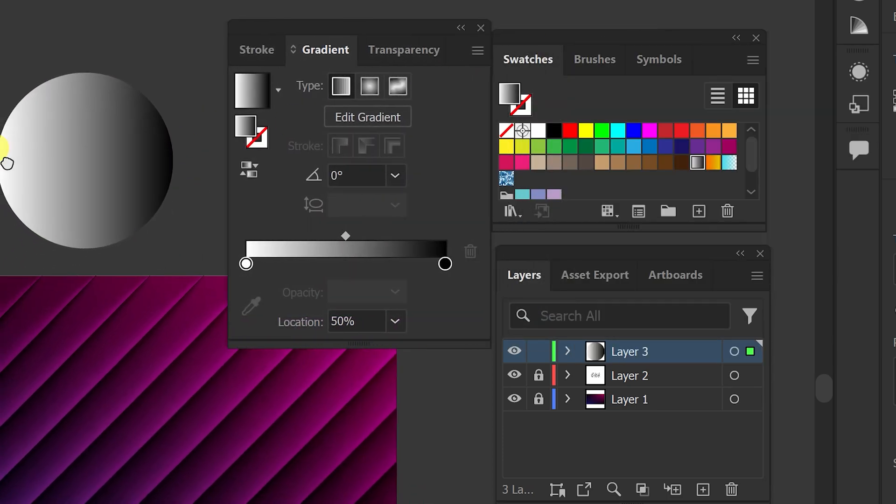
click(369, 86)
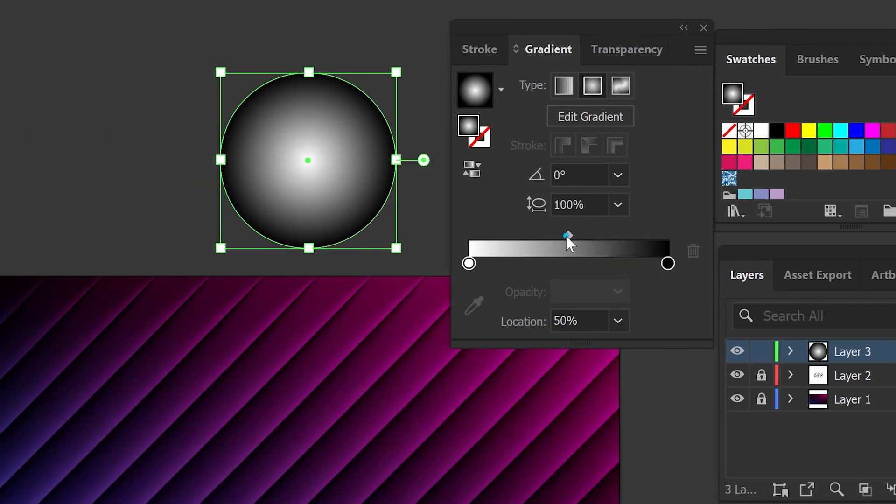
drag(566, 234, 518, 231)
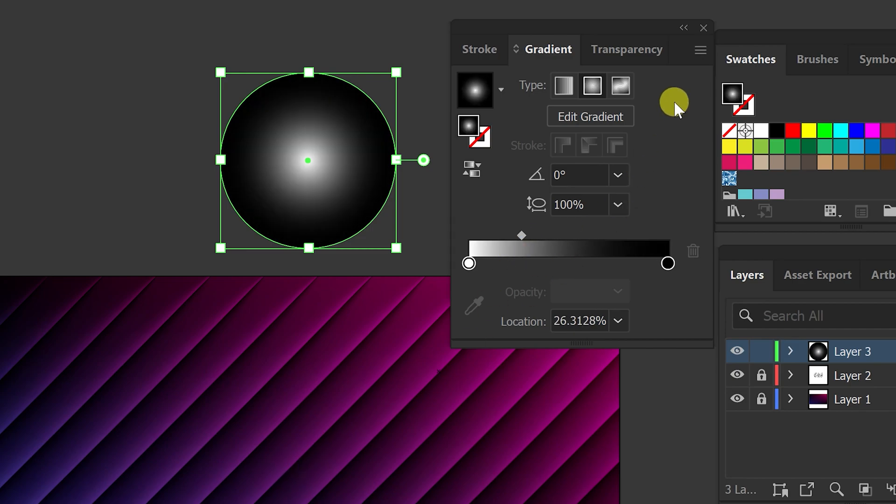
Step: Set the gradient circle's blending mode to Color Dodge
click(630, 55)
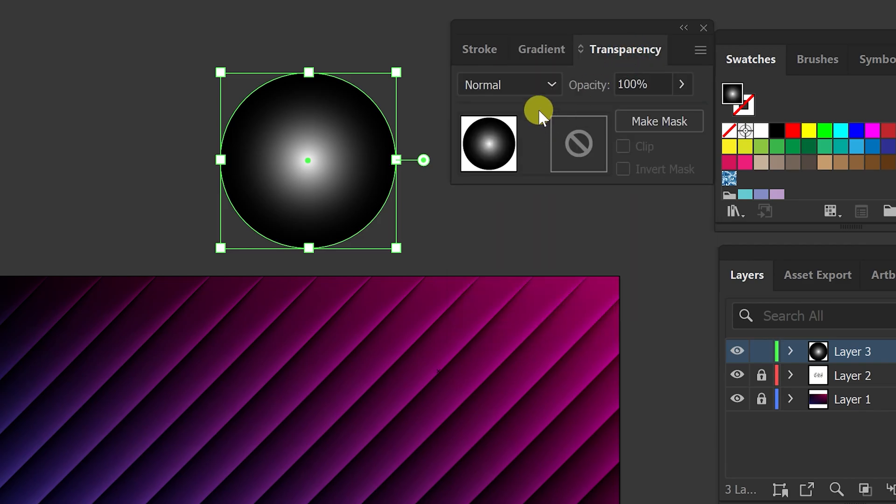
click(536, 91)
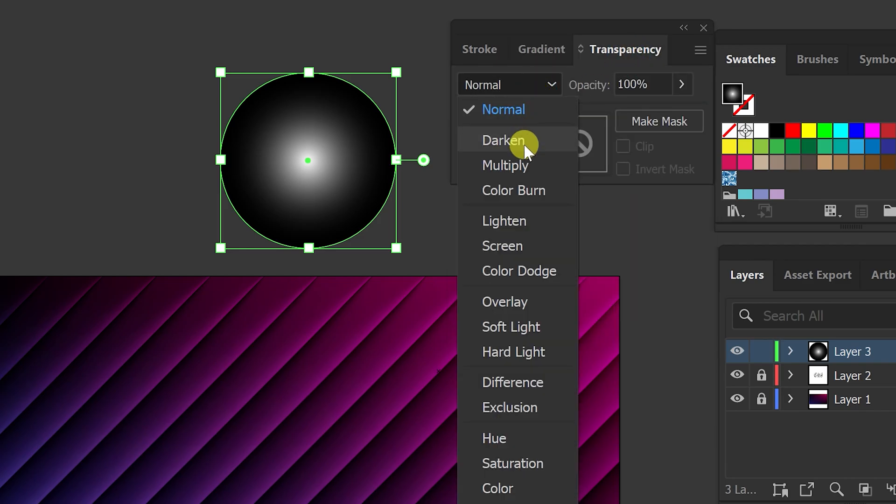
click(513, 272)
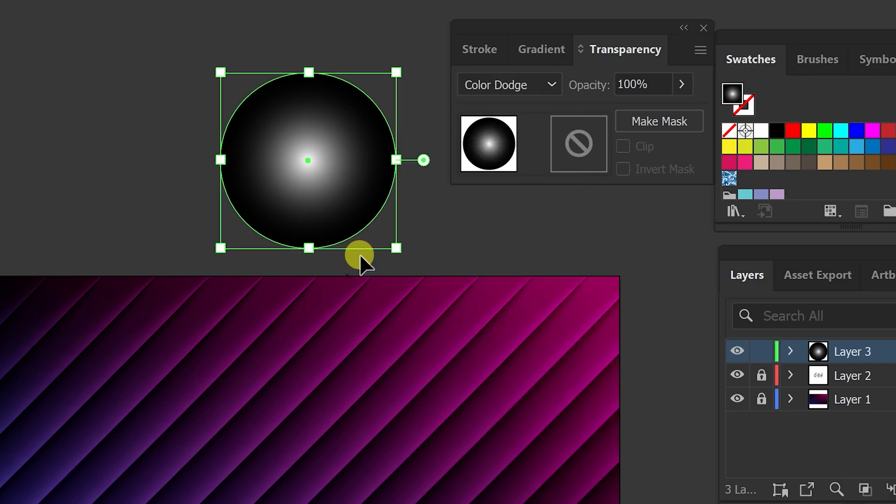
Step: Squash the gradient circle vertically and widen it into a long, thin horizontal ellipse
drag(365, 154, 306, 0)
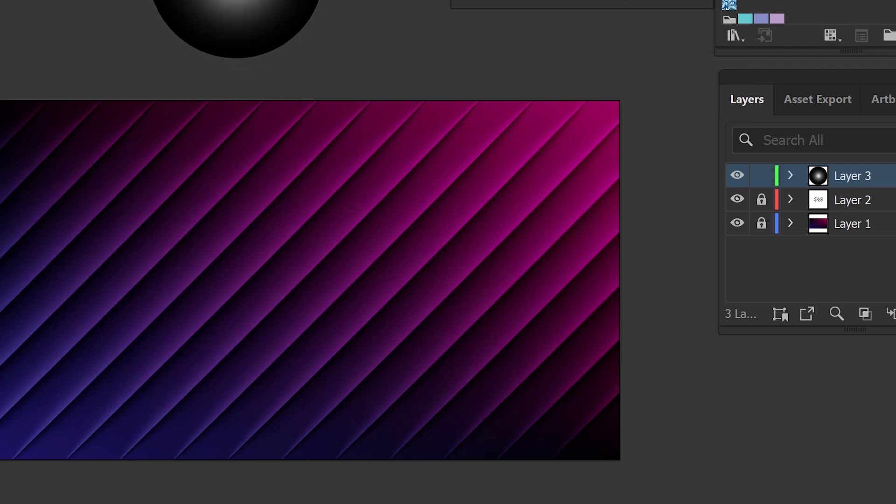
drag(241, 122, 246, 266)
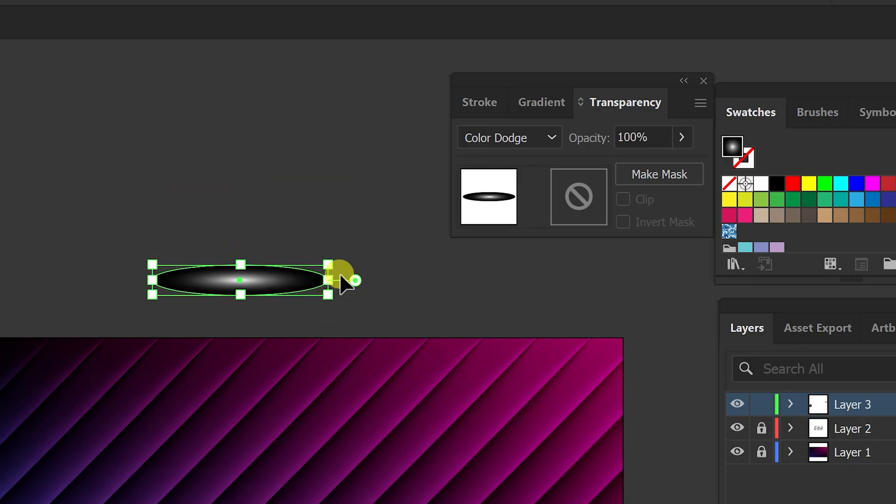
drag(327, 280, 468, 279)
Step: Move the thin ellipse onto the artboard and rotate it to lie along a diagonal stripe edge in the lower right half
drag(353, 280, 500, 503)
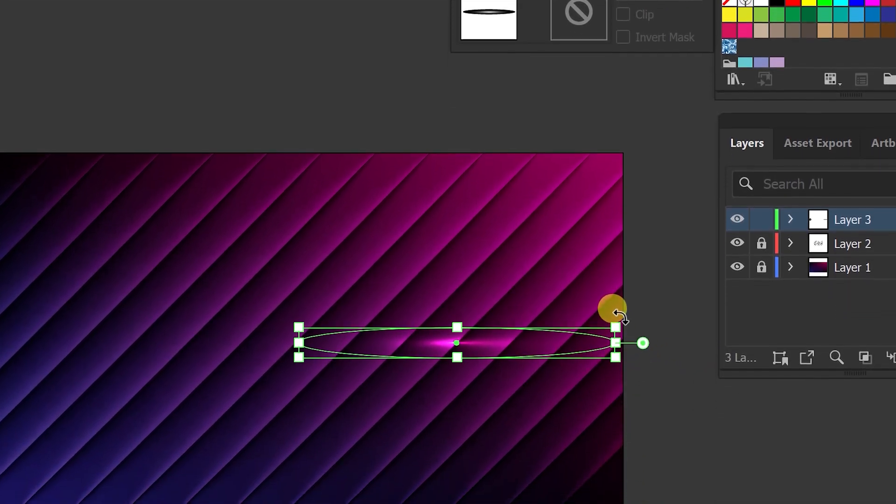
drag(612, 437, 573, 310)
drag(573, 123, 551, 114)
click(766, 420)
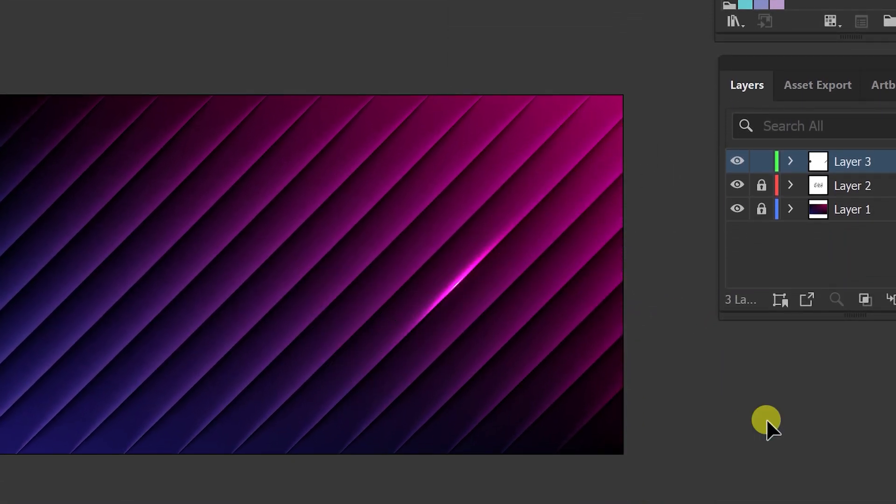
Step: Duplicate the diagonal glow onto neighbouring stripe edges toward the artboard's lower-right corner
key(ctrl+plus)
drag(583, 399, 503, 304)
drag(467, 190, 373, 166)
drag(364, 271, 384, 277)
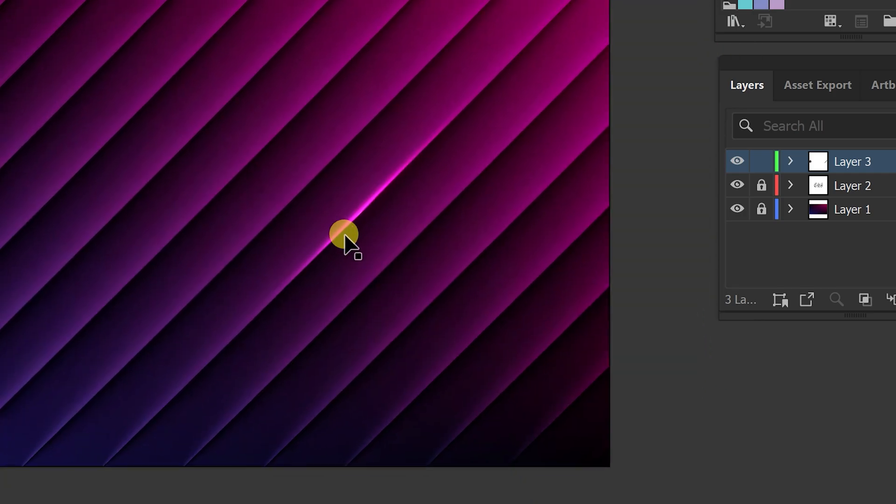
drag(350, 215, 419, 309)
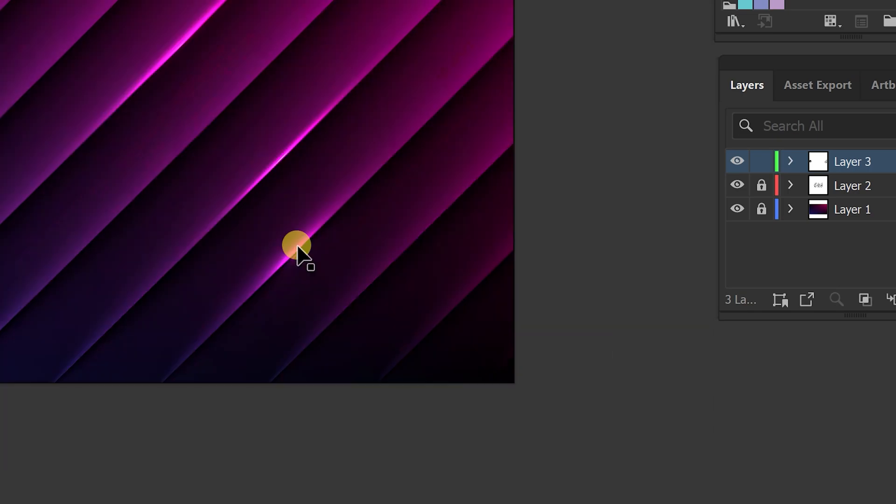
drag(297, 247, 336, 206)
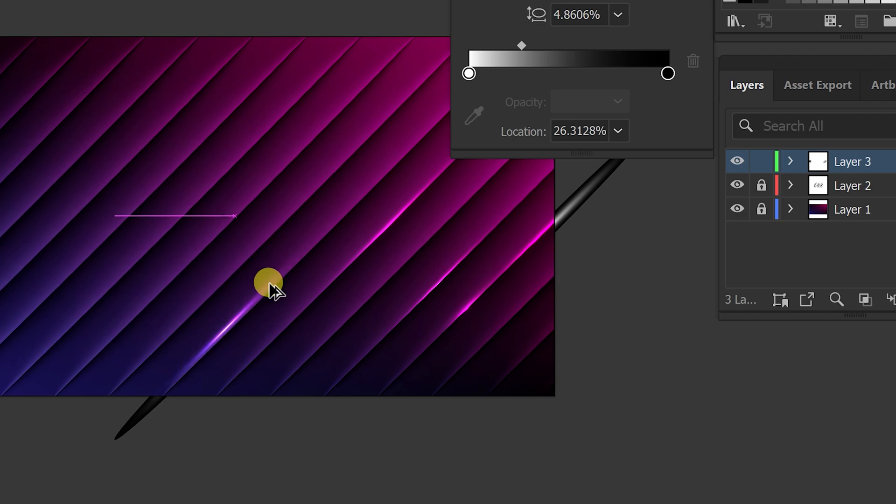
Step: Place more copies of the diagonal glow along the stripe edges around the middle of the artboard
drag(269, 284, 313, 243)
click(297, 446)
drag(276, 392, 376, 451)
drag(431, 324, 476, 348)
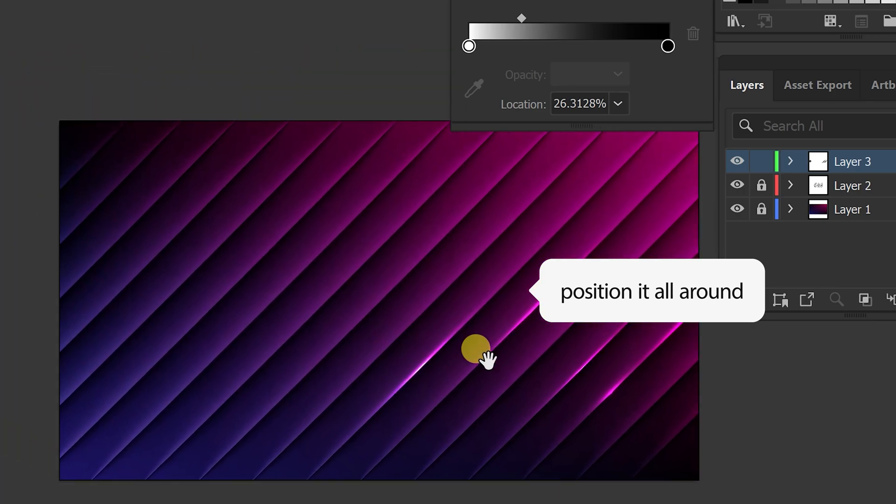
click(420, 366)
mouse_move(420, 365)
mouse_down()
mouse_move(438, 214)
mouse_move(448, 226)
mouse_move(457, 217)
mouse_up()
click(304, 34)
drag(393, 203, 376, 242)
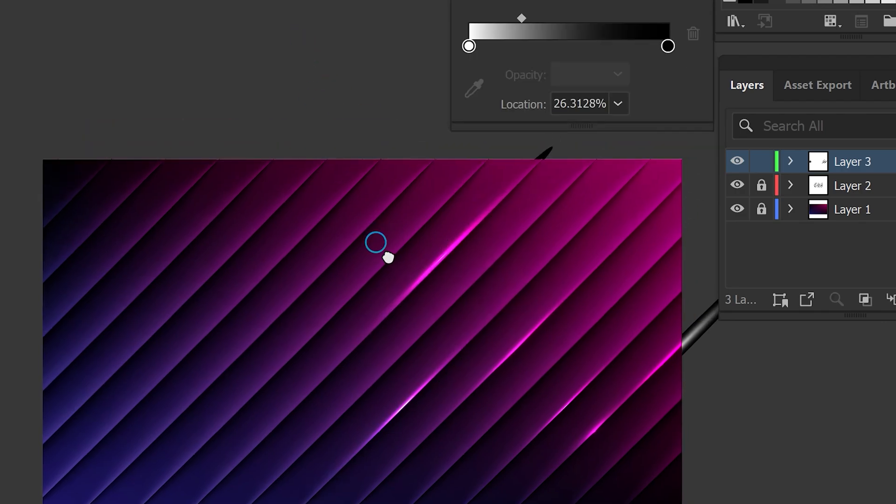
Step: Spread further glow copies along the remaining stripe edges toward the artboard's upper-left and lower-left areas
click(454, 242)
mouse_move(454, 244)
mouse_down()
mouse_move(369, 407)
mouse_move(308, 438)
mouse_move(306, 452)
mouse_move(274, 474)
mouse_move(210, 432)
mouse_move(217, 439)
mouse_move(423, 225)
mouse_up()
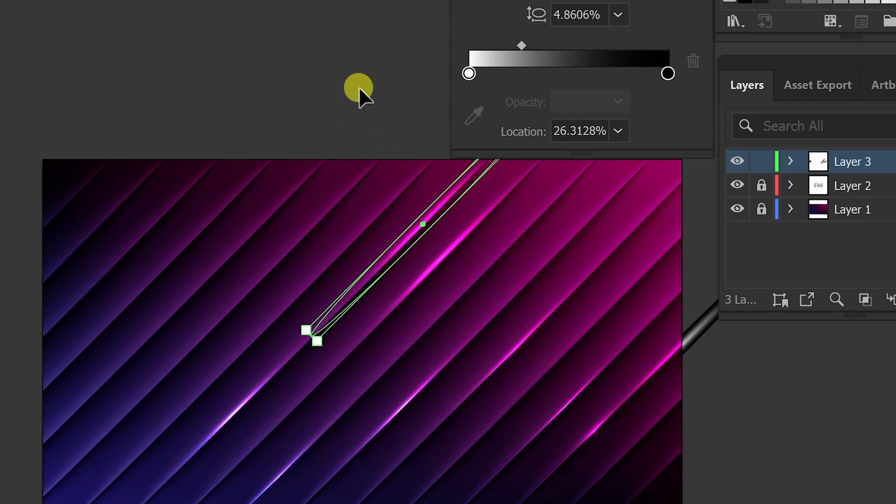
click(359, 89)
drag(345, 407, 359, 252)
drag(591, 0, 814, 340)
drag(419, 124, 396, 115)
click(437, 89)
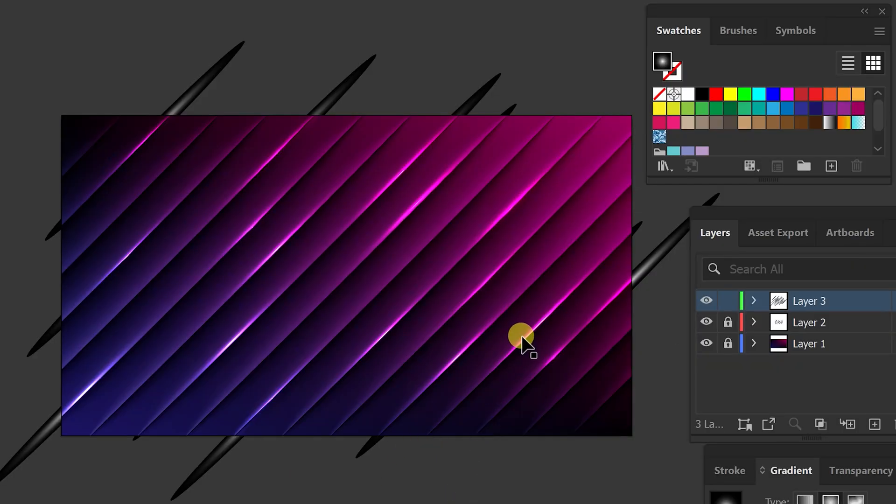
Step: Copy the diagonal glow near the artboard's lower-right corner and paste it in front at the same position
click(521, 338)
click(536, 446)
click(533, 333)
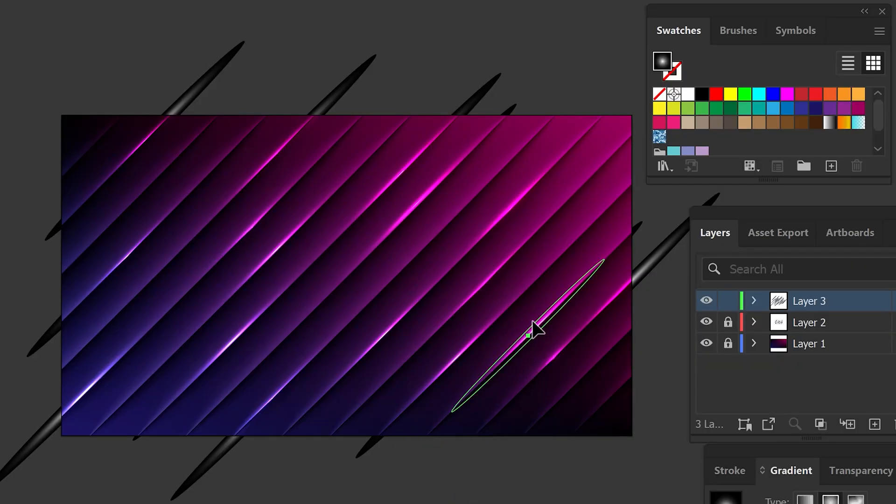
key(ctrl+plus)
key(ctrl+plus)
key(ctrl+f)
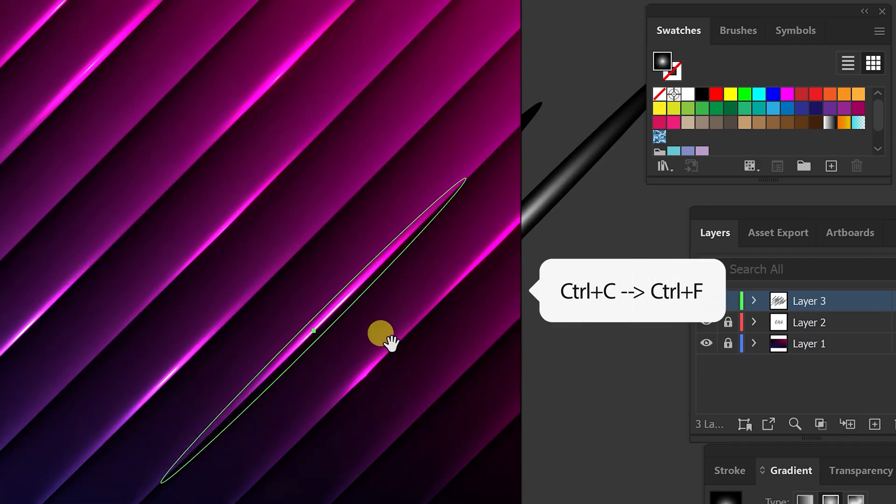
Step: Rotate the pasted glow copy to horizontal so it crosses the diagonal glow as a light flare
scroll(420, 336, left, 5)
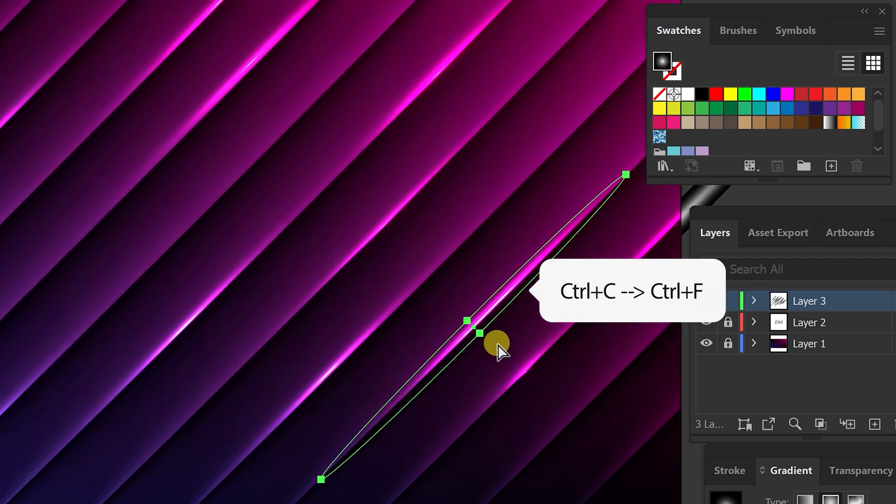
key(v)
drag(539, 244, 500, 267)
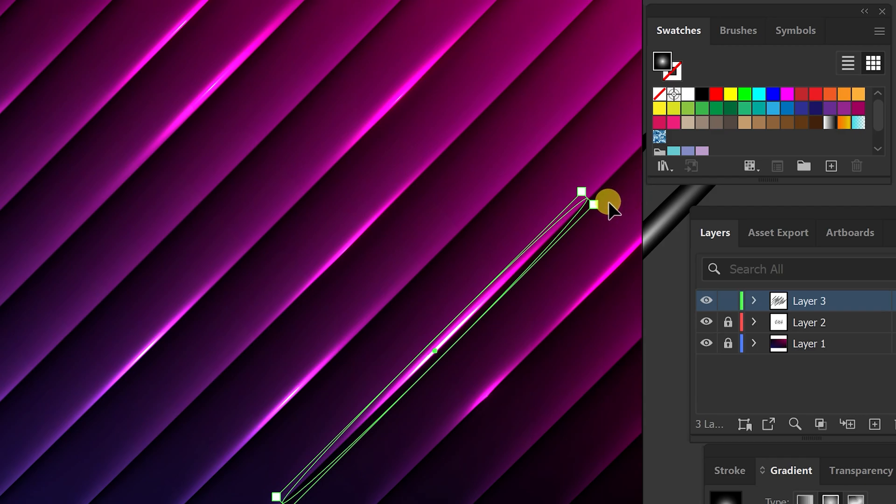
key(ctrl+plus)
drag(563, 107, 619, 334)
Step: Duplicate the next diagonal glow beside the first flare in place and rotate the copy to horizontal
drag(79, 423, 394, 396)
key(ctrl+z)
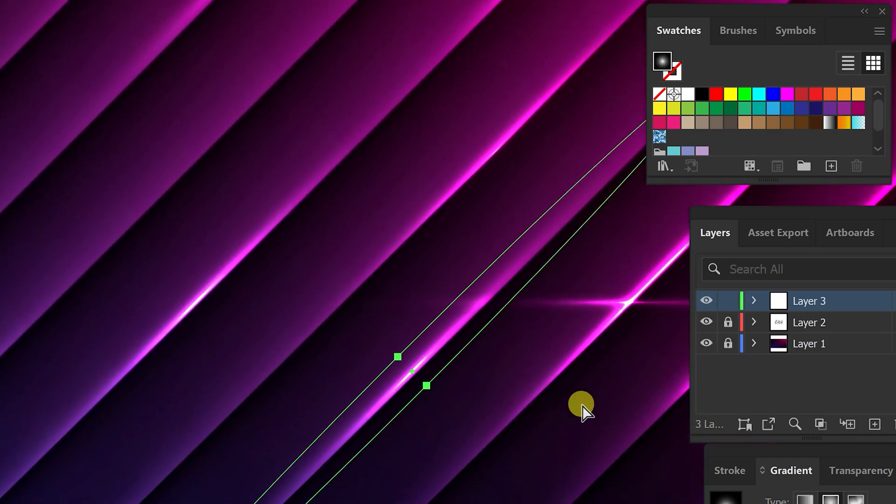
click(569, 343)
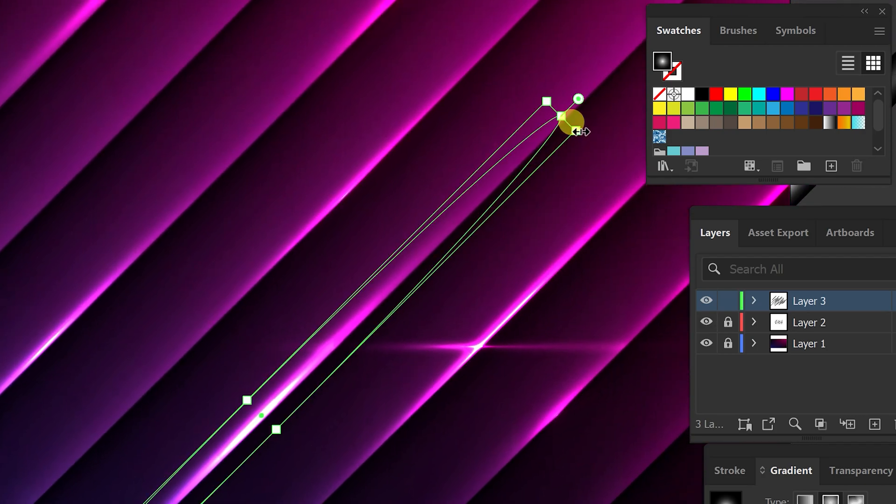
drag(576, 120, 625, 422)
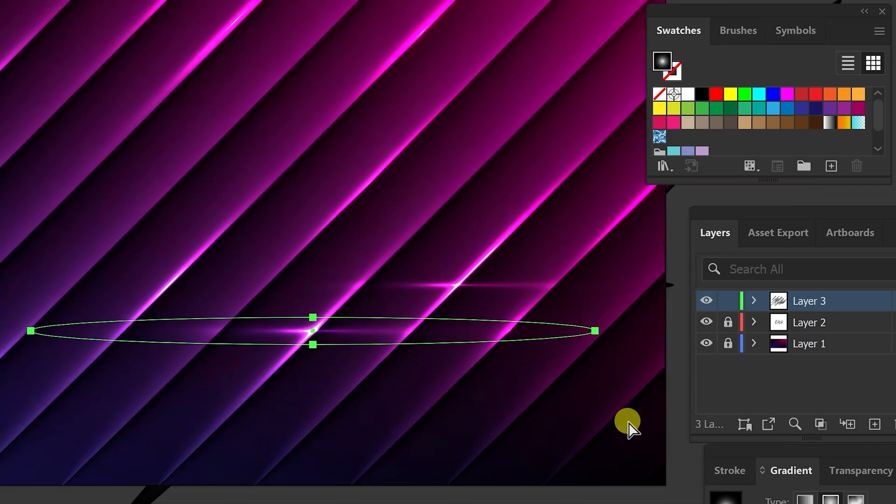
Step: Copy the diagonal glow at the artboard's upper-left corner, paste it in front and rotate the copy to horizontal
key(ctrl+minus)
key(v)
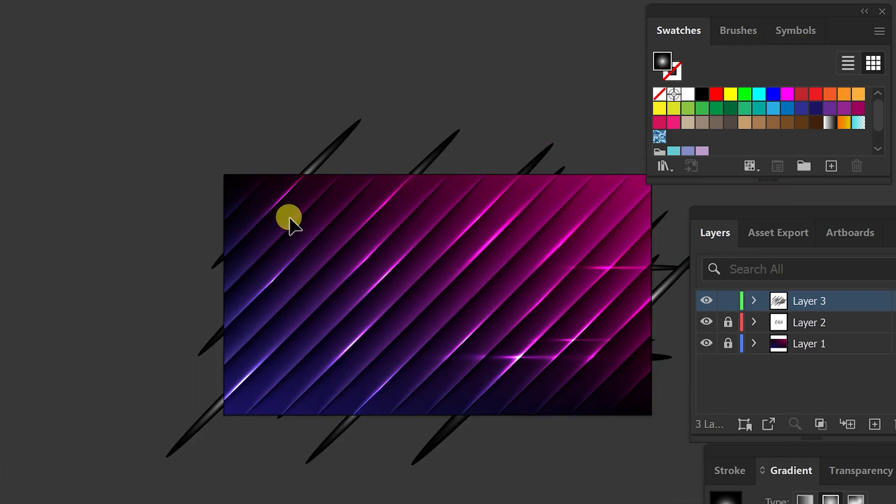
key(ctrl+plus)
key(ctrl+plus)
drag(284, 219, 289, 377)
click(274, 216)
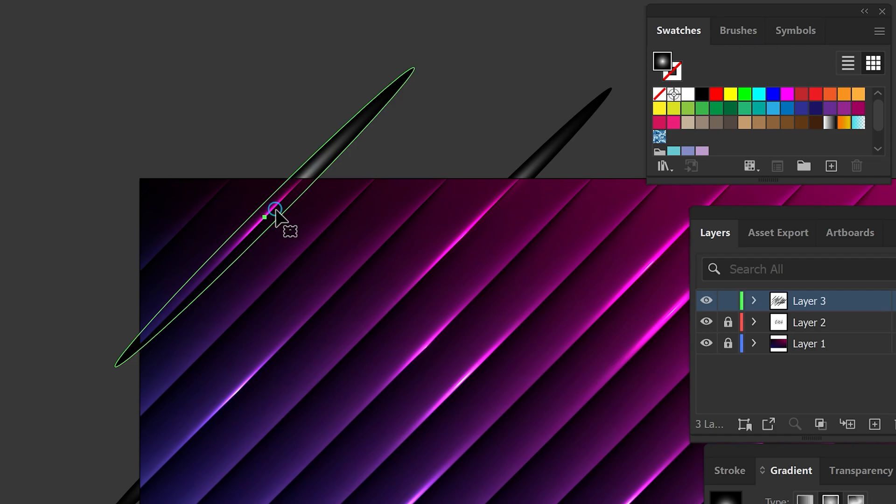
key(ctrl+c)
key(ctrl+f)
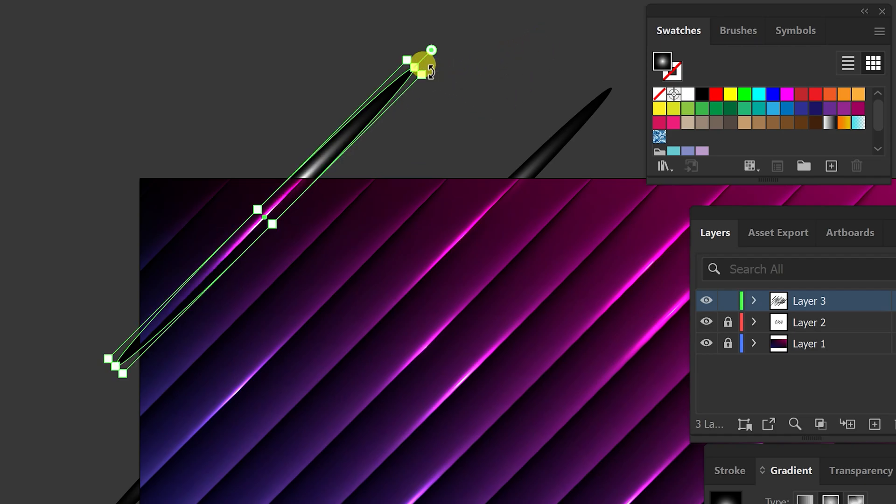
drag(430, 73, 484, 190)
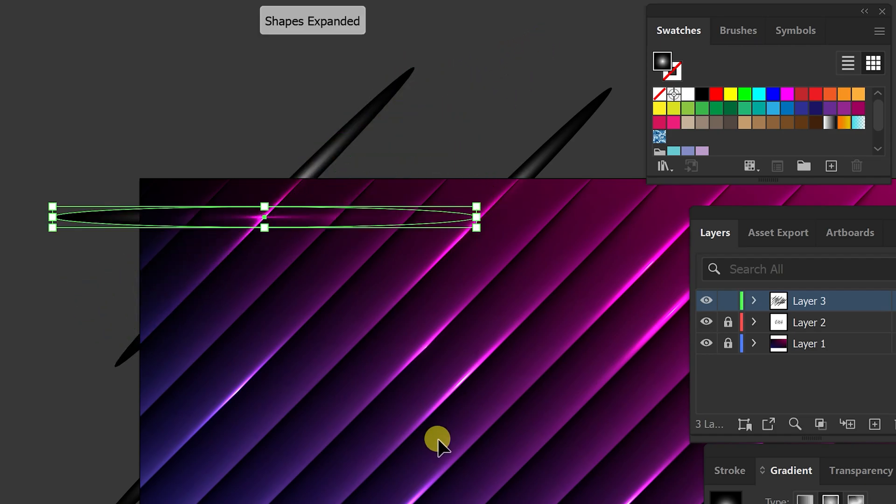
Step: Duplicate the diagonal glows at the artboard's left edge and lower-left corner in place and rotate each copy to horizontal as a flare
click(225, 399)
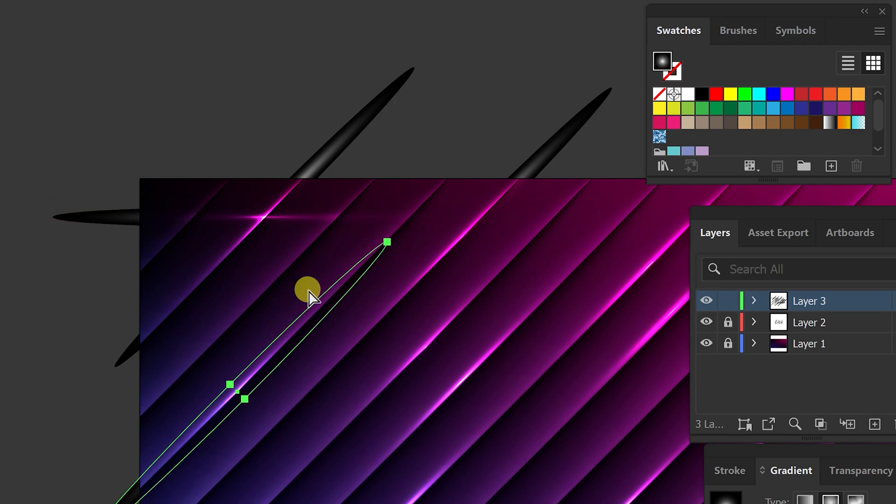
drag(405, 247, 447, 391)
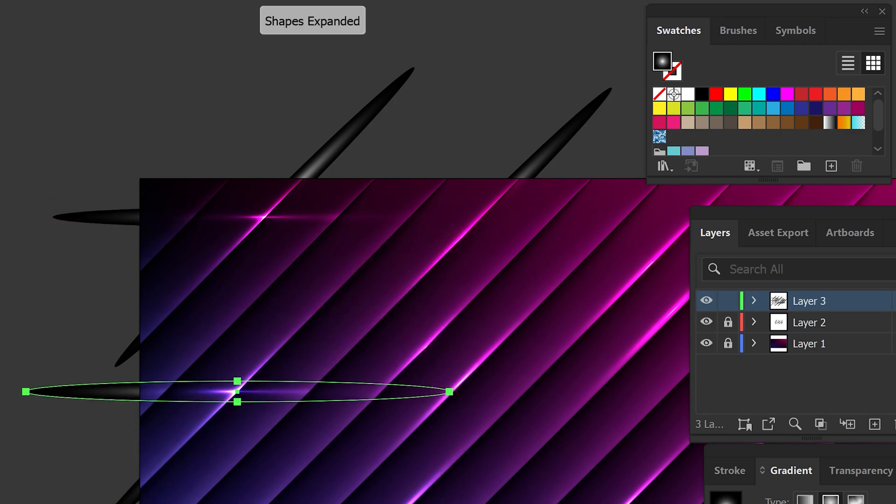
drag(274, 503, 215, 416)
click(126, 450)
key(ctrl+c)
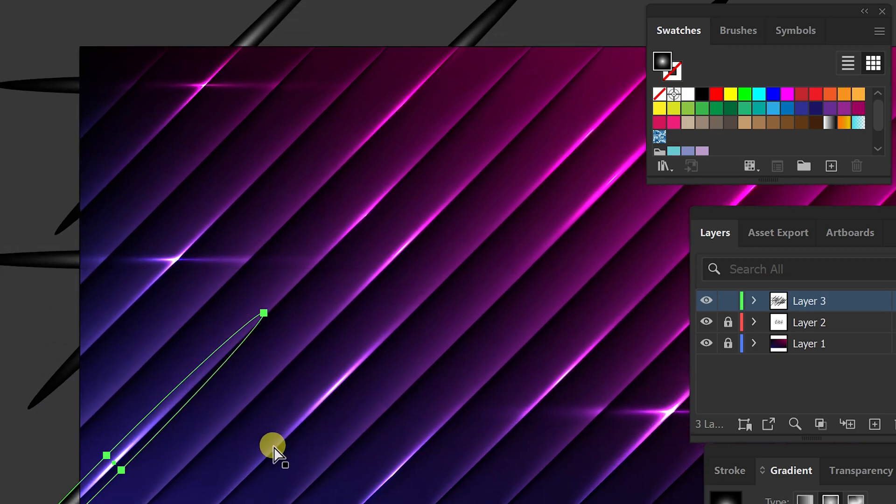
key(ctrl+f)
drag(281, 319, 310, 441)
key(ctrl+shift+a)
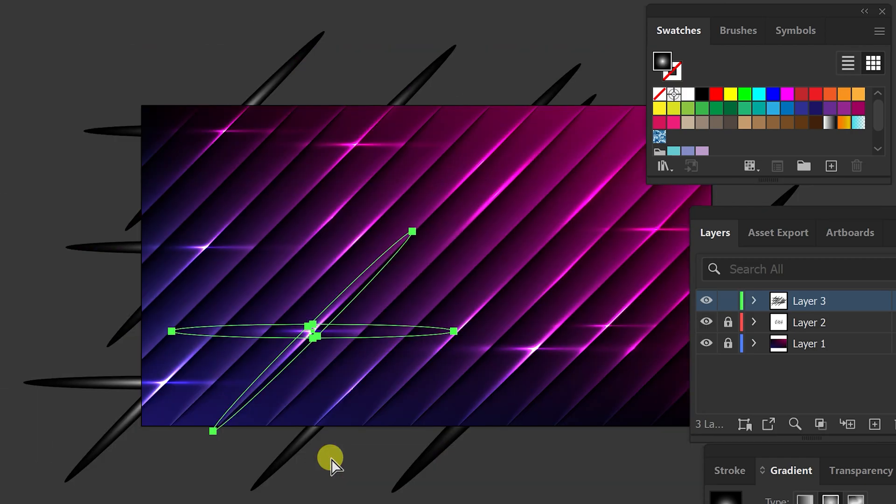
key(ctrl+minus)
drag(418, 257, 554, 208)
click(558, 113)
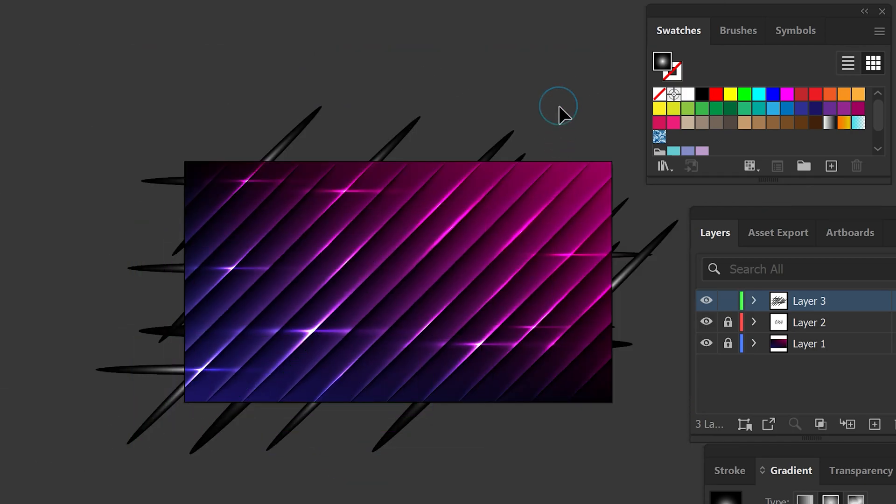
Step: Select all the diagonal glows and horizontal flares and group them
key(ctrl+minus)
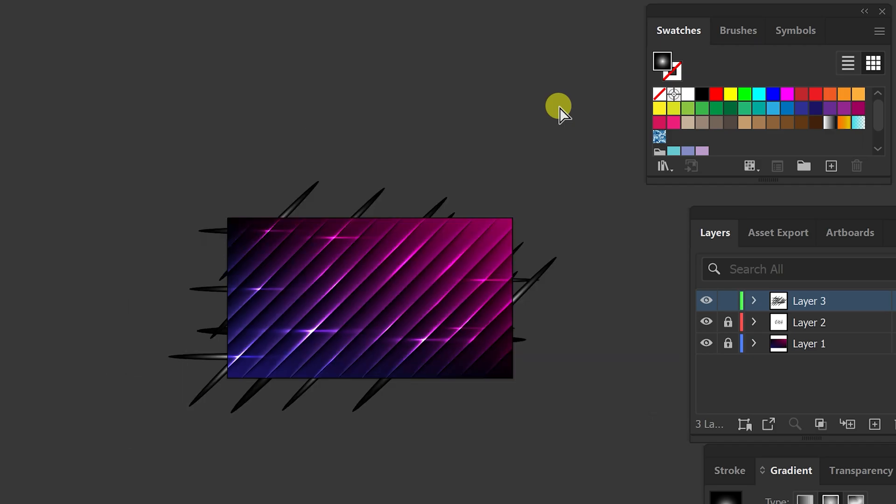
key(ctrl+plus)
key(ctrl+plus)
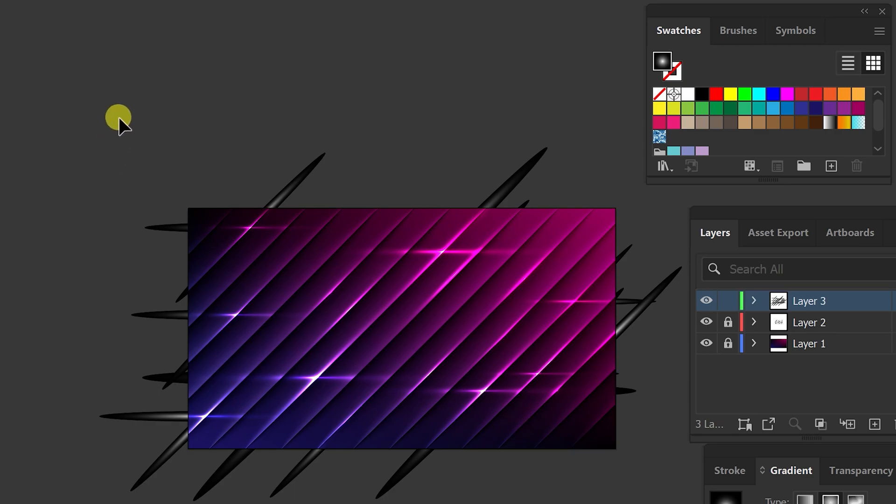
key(ctrl+a)
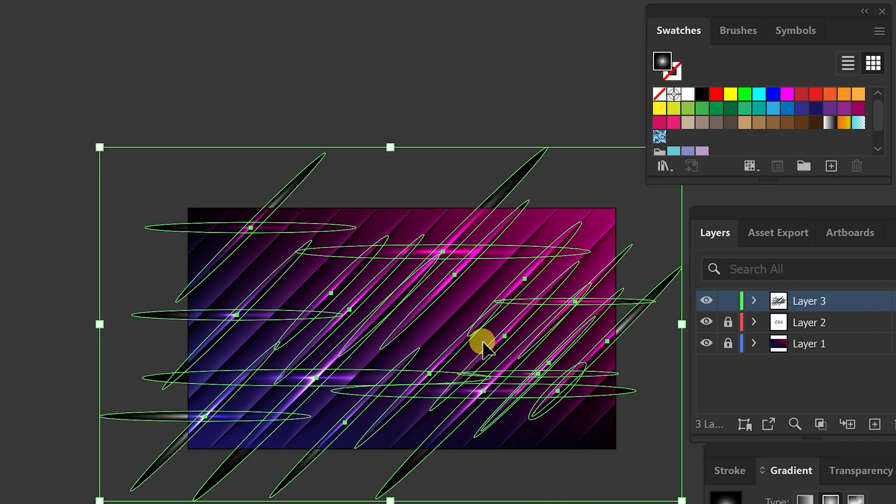
right_click(462, 247)
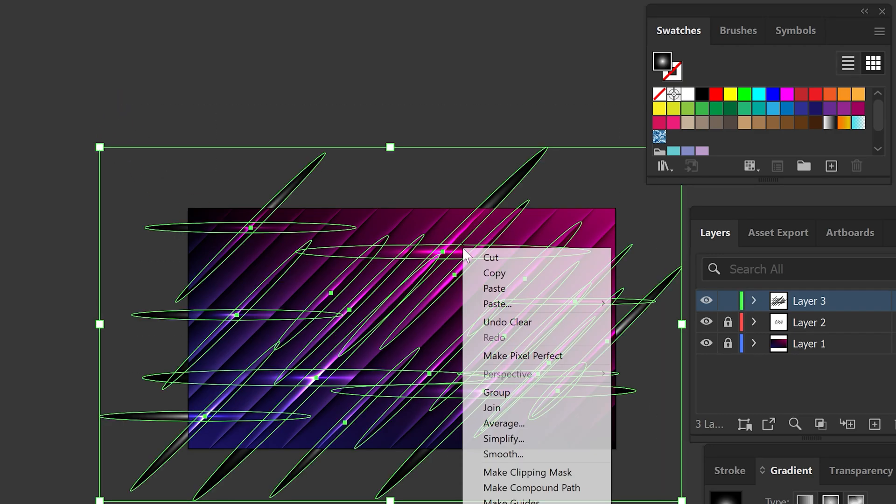
click(532, 391)
click(446, 77)
drag(478, 93, 440, 62)
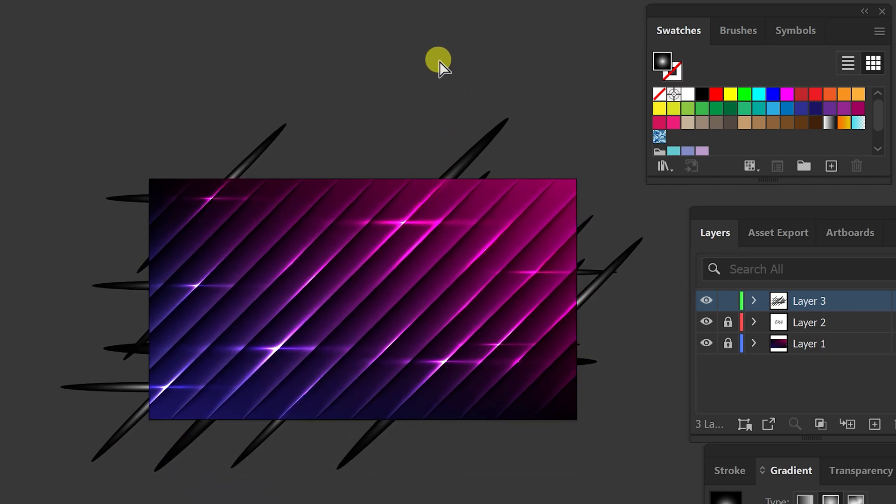
Step: Draw a white rectangle without a stroke that exactly covers the artboard, in front of the grouped glows
key(ctrl+plus)
drag(388, 130, 366, 204)
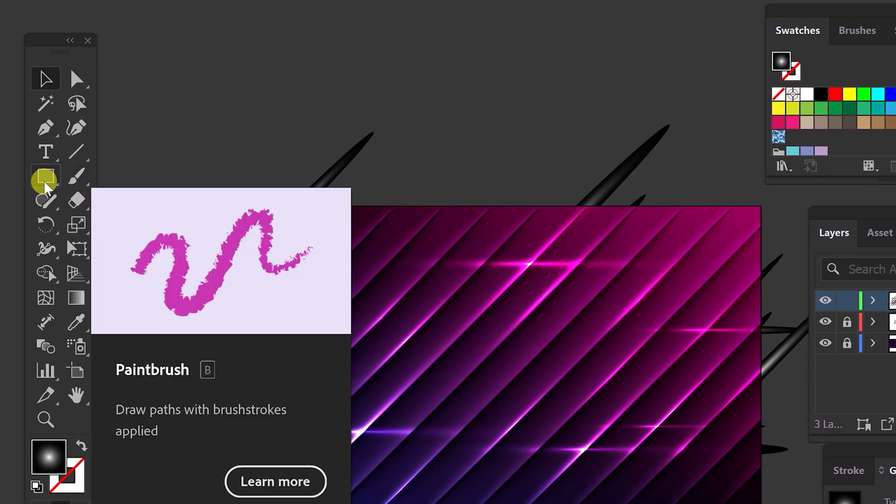
click(45, 179)
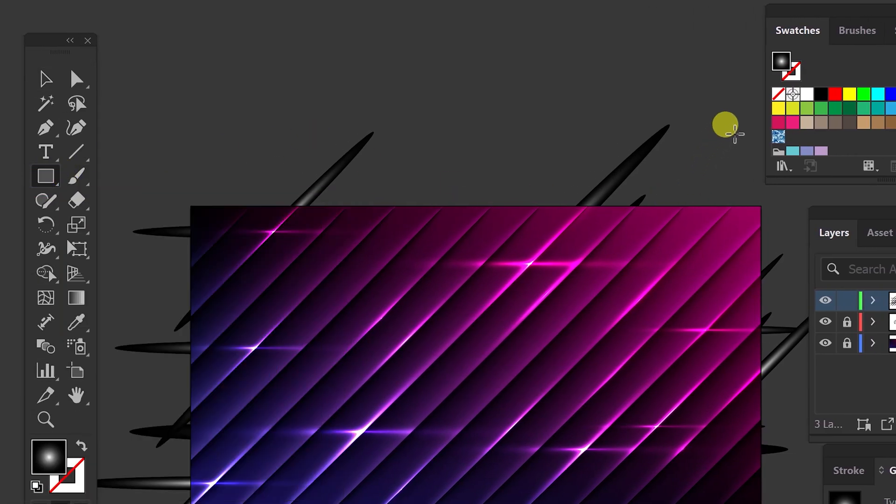
click(806, 94)
drag(493, 197, 481, 171)
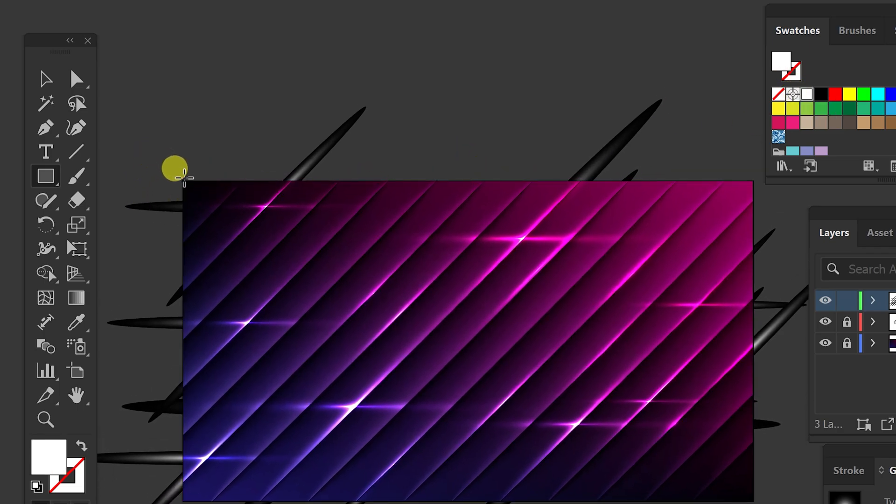
drag(183, 180, 491, 329)
drag(528, 353, 752, 502)
drag(752, 406, 752, 406)
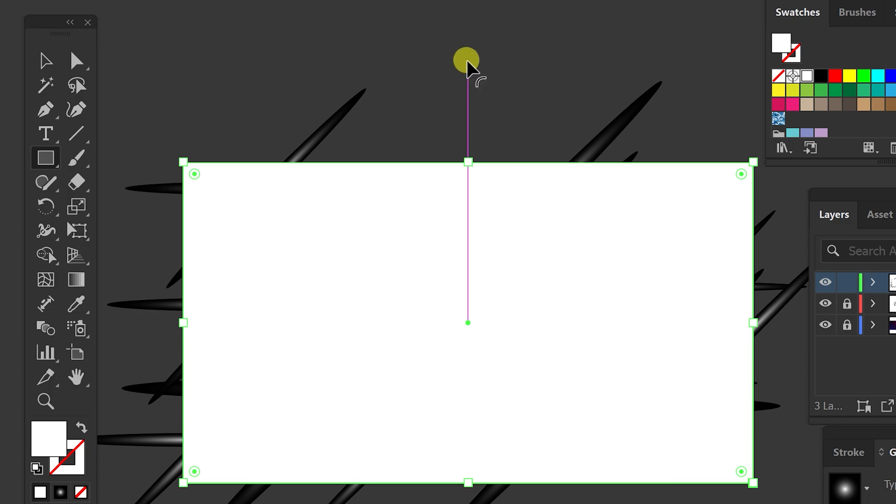
Step: Select the white rectangle together with the glow group, make a clipping mask from them and deselect the result
click(42, 63)
drag(110, 44, 497, 497)
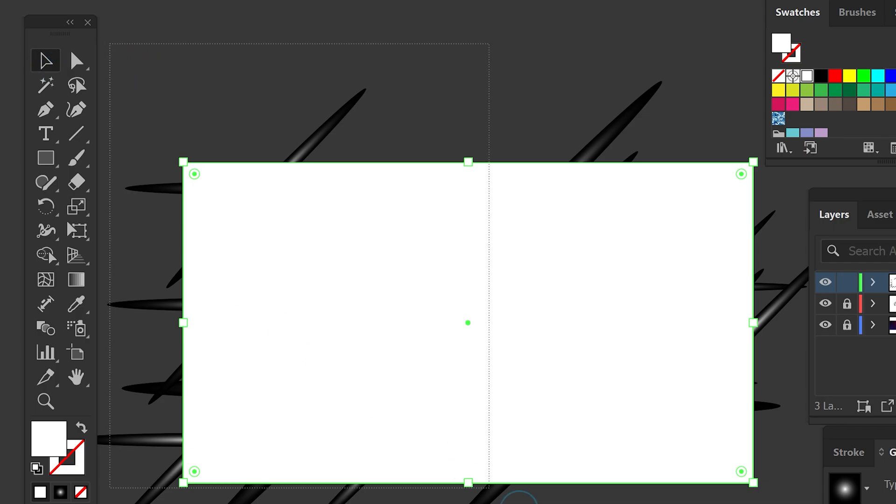
drag(721, 503, 720, 503)
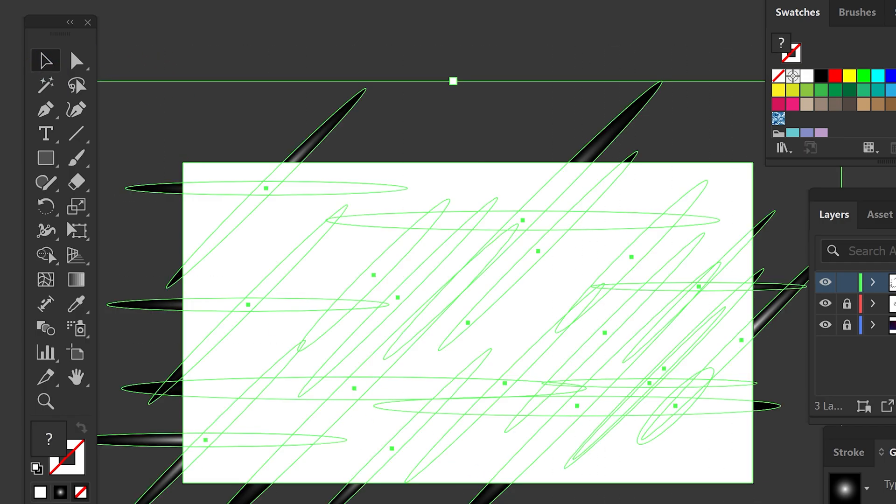
right_click(622, 114)
click(674, 306)
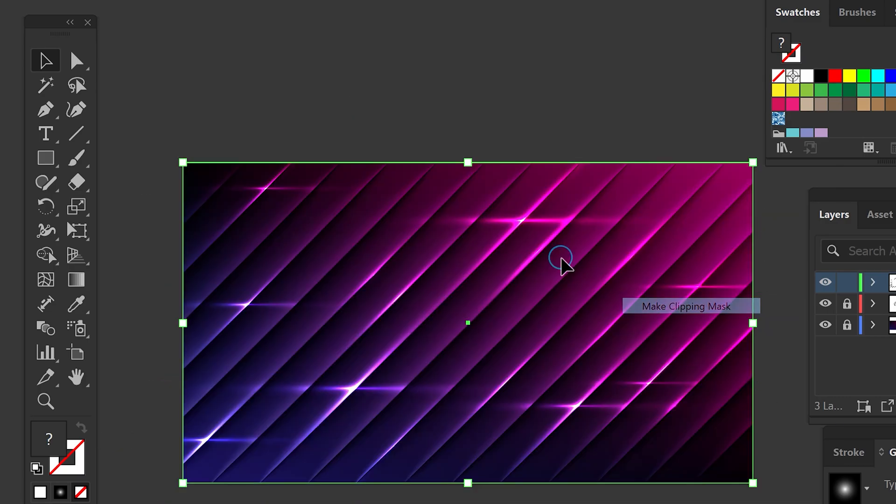
click(489, 70)
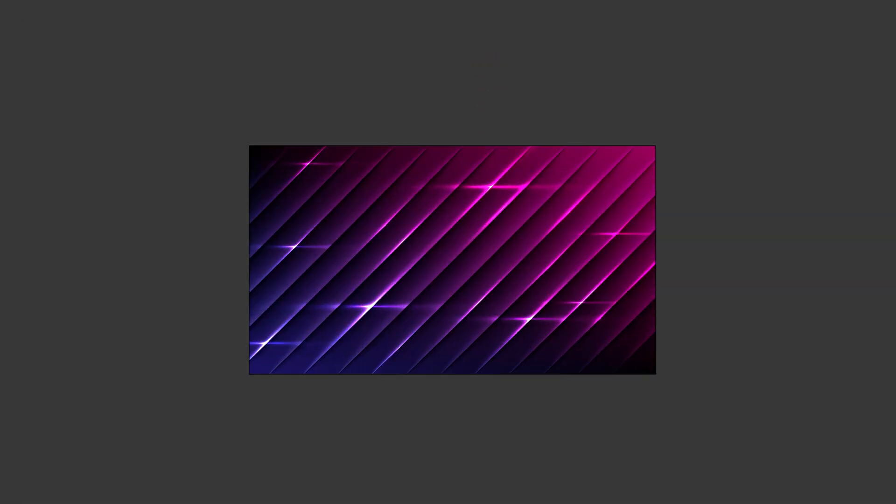